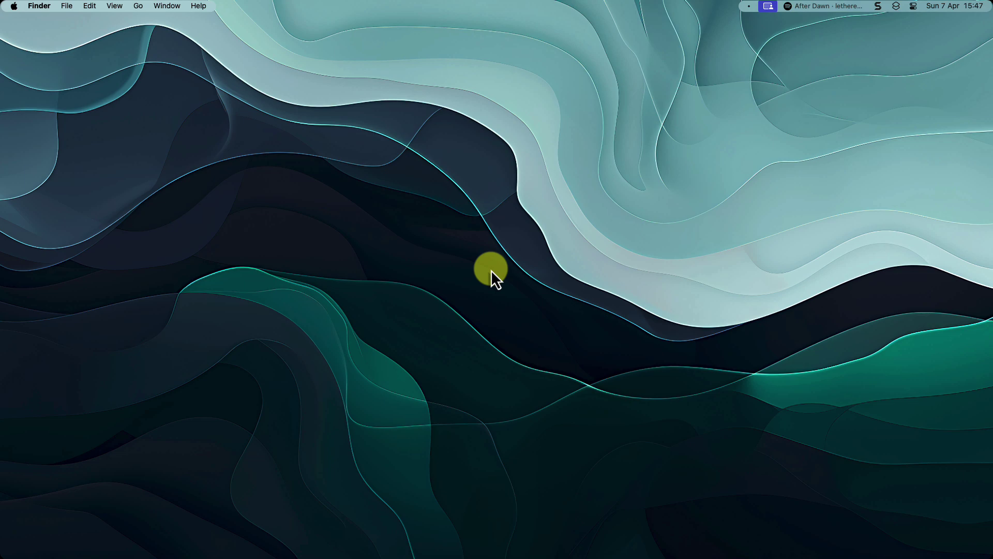
# Switch to the full-screen Arc space showing the 2023 Sales Dashboard's Raw Sales Data sheet.
pyautogui.hotkey('ctrl', 'Right')
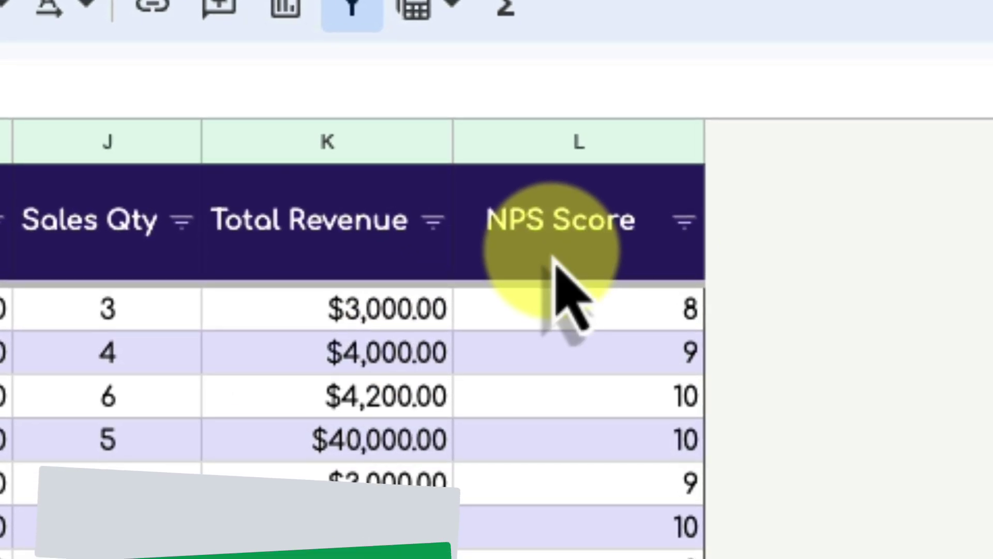
# Inspect the NPS Score header, leave it unchanged, and scroll through the customer ratings.
pyautogui.doubleClick(553, 255)
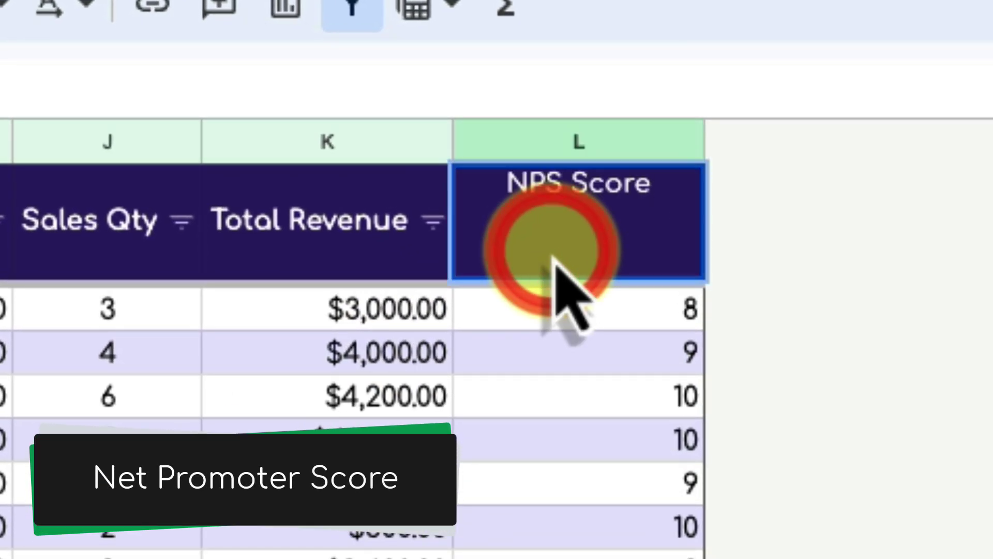
pyautogui.click(569, 318)
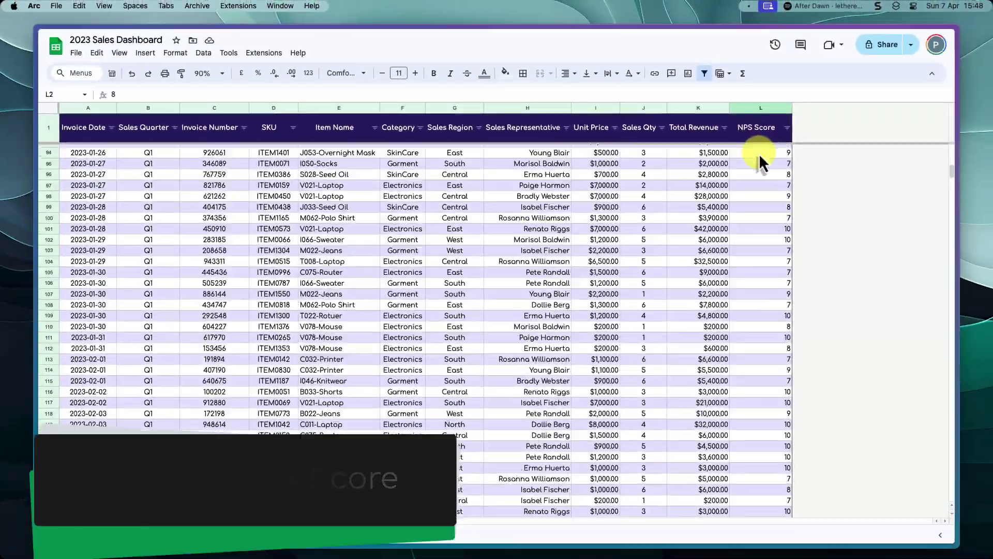
pyautogui.scroll(-10, 759, 155)
pyautogui.scroll(-10, 759, 155)
pyautogui.scroll(10, 759, 153)
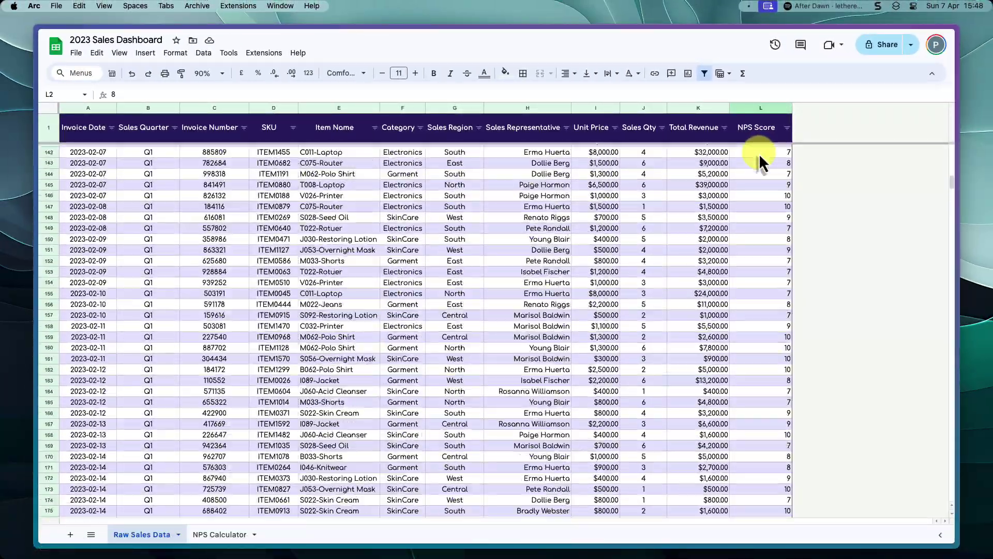
pyautogui.scroll(10, 759, 154)
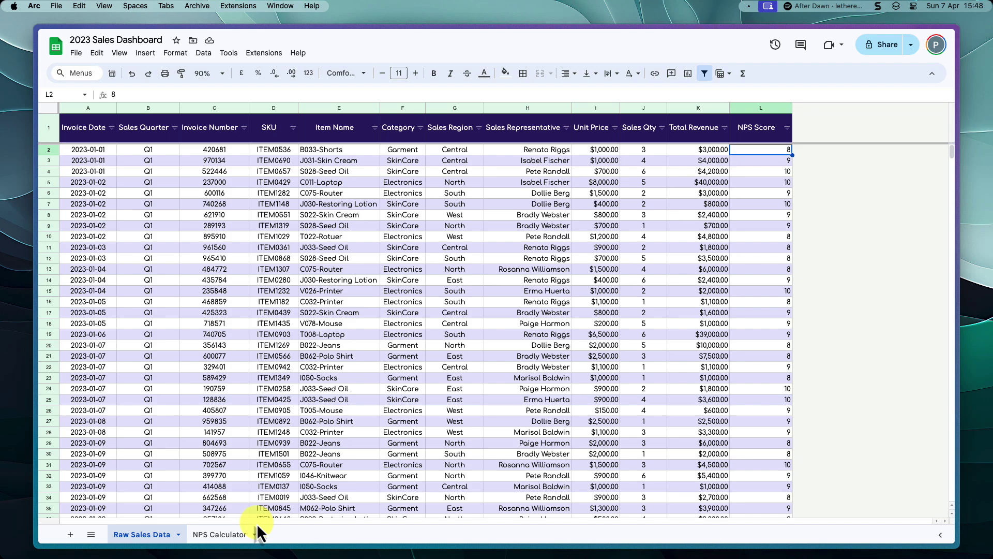
# Confirm column L is the NPS_SCORE named range, then view the NPS Calculator sheet.
pyautogui.click(760, 108)
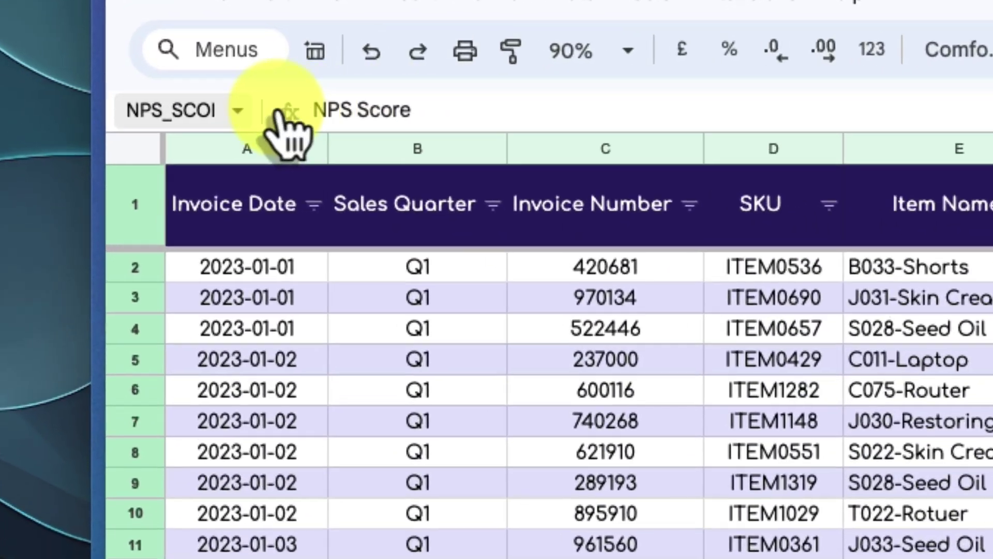
pyautogui.click(84, 94)
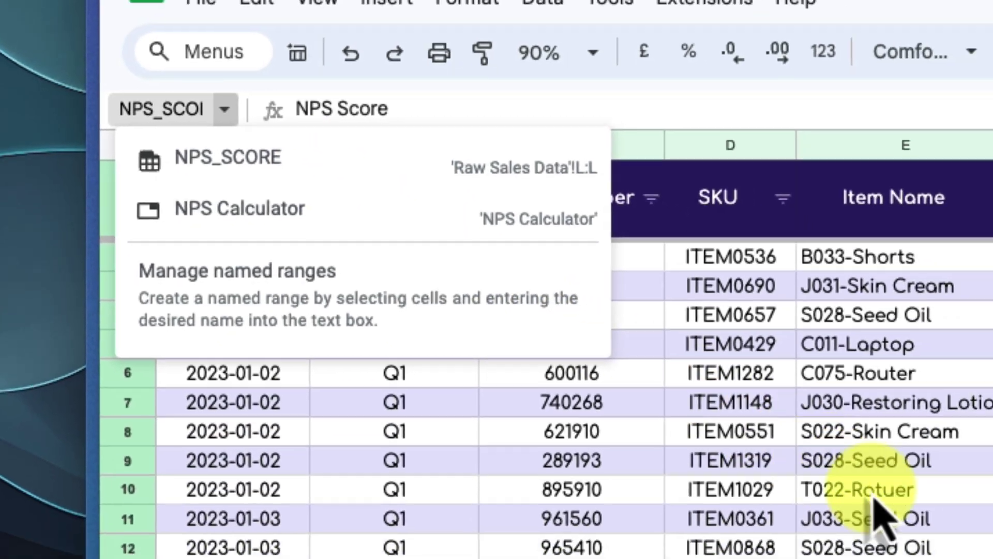
pyautogui.click(445, 305)
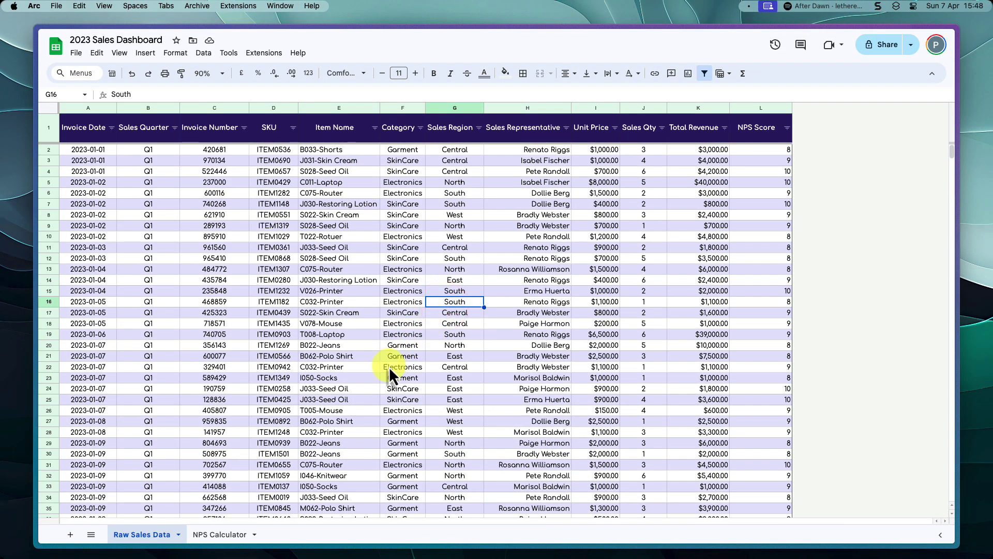
pyautogui.click(233, 533)
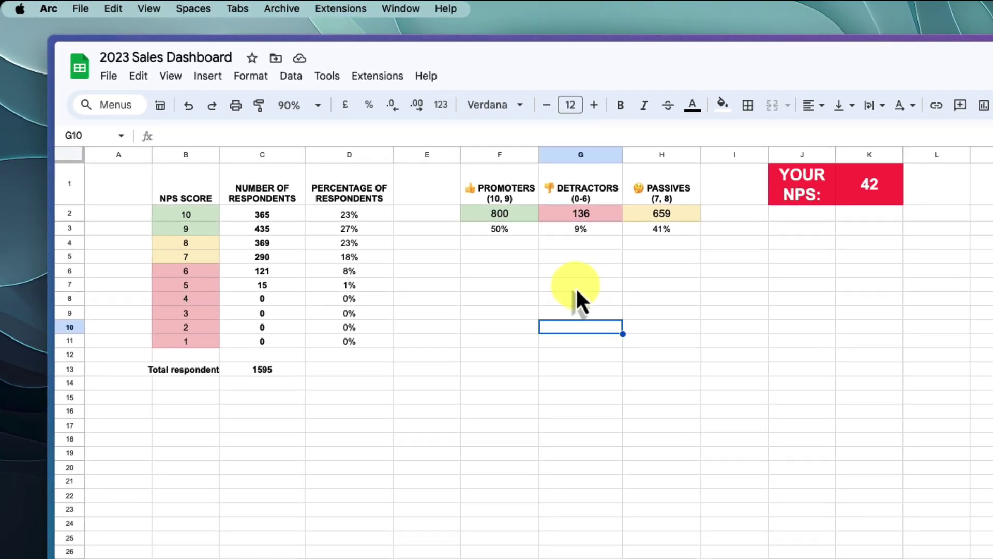
# Review the NPS formula in K1 and the COUNTIF respondent-count formula in C2.
pyautogui.click(849, 202)
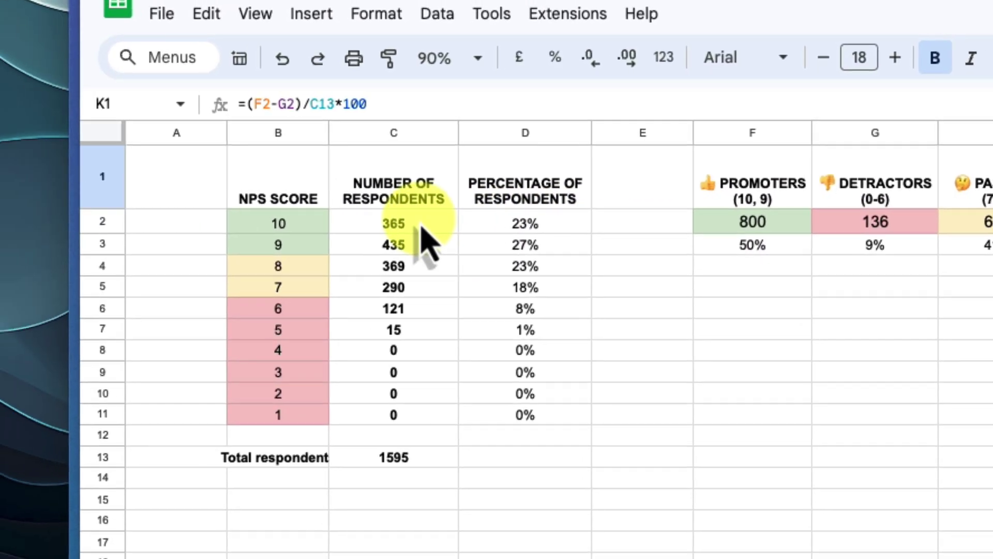
pyautogui.click(422, 228)
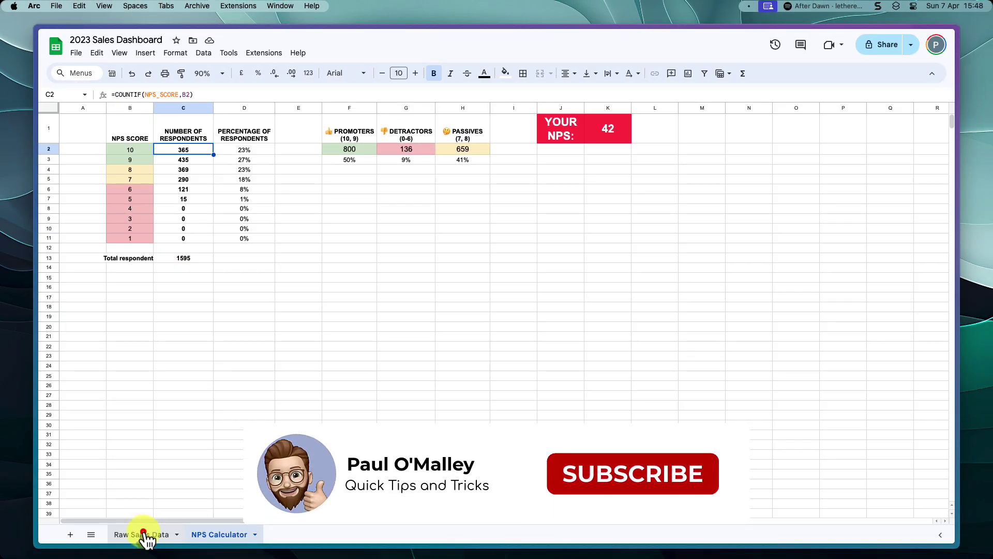
# Filter Raw Sales Data's Sales Region column to East only, leaving 338 of 1,595 rows.
pyautogui.click(144, 532)
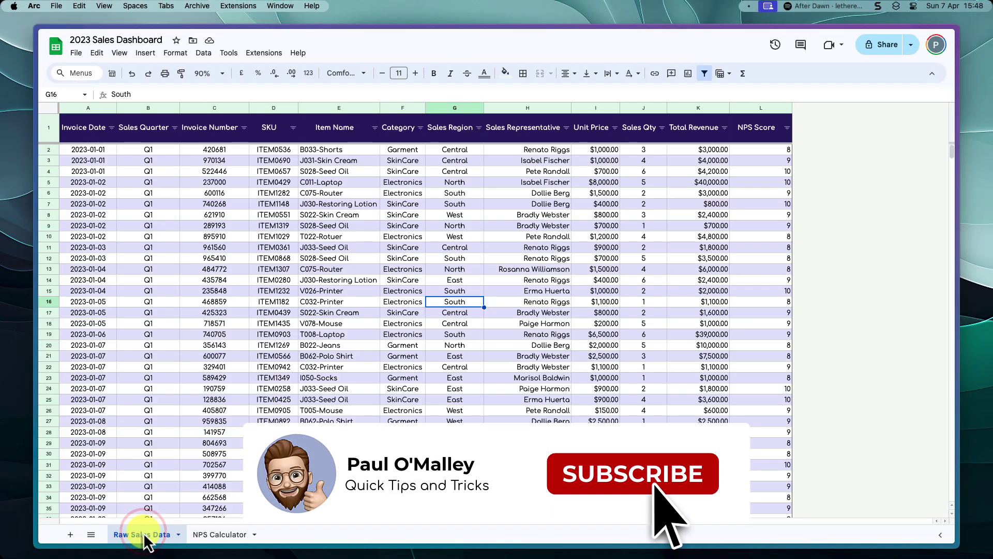
pyautogui.click(479, 128)
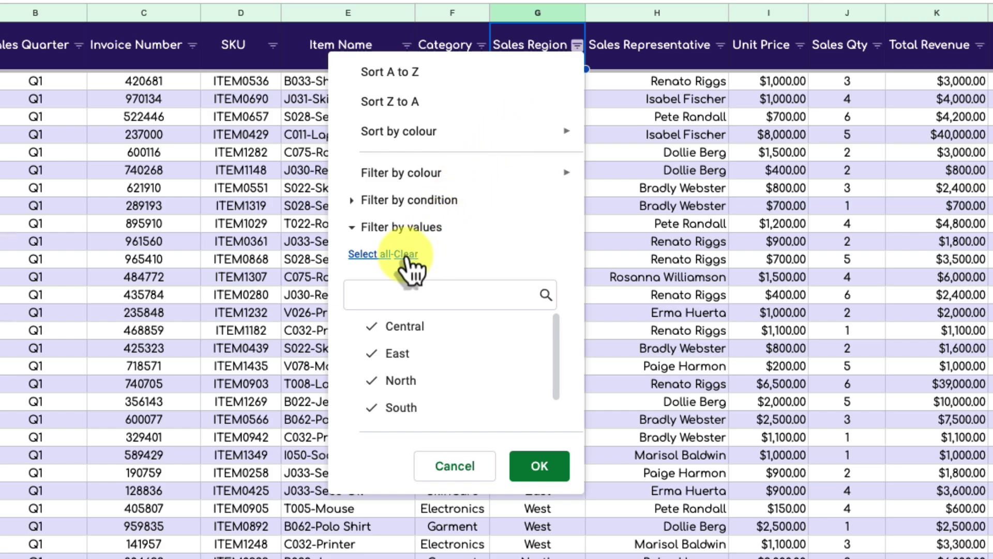
pyautogui.click(406, 254)
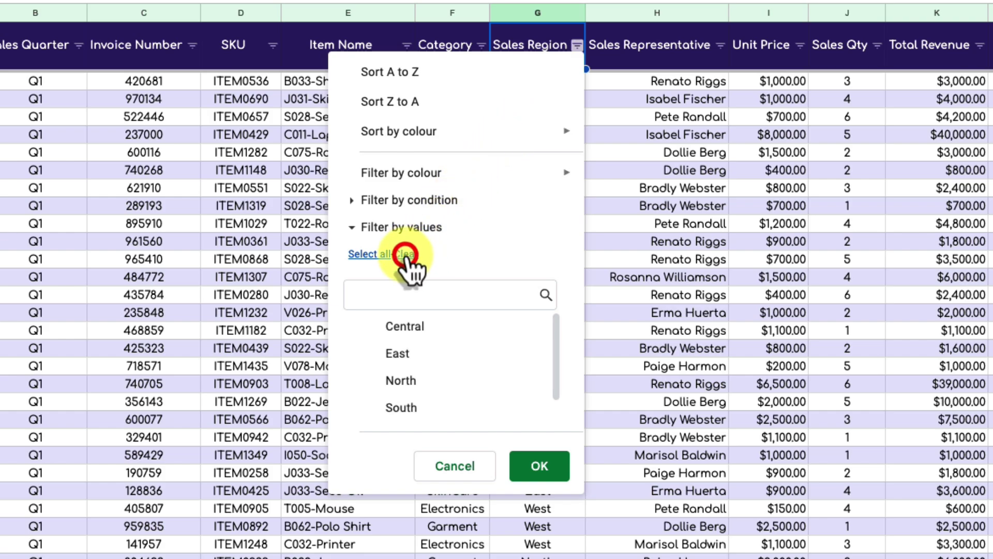
pyautogui.click(409, 359)
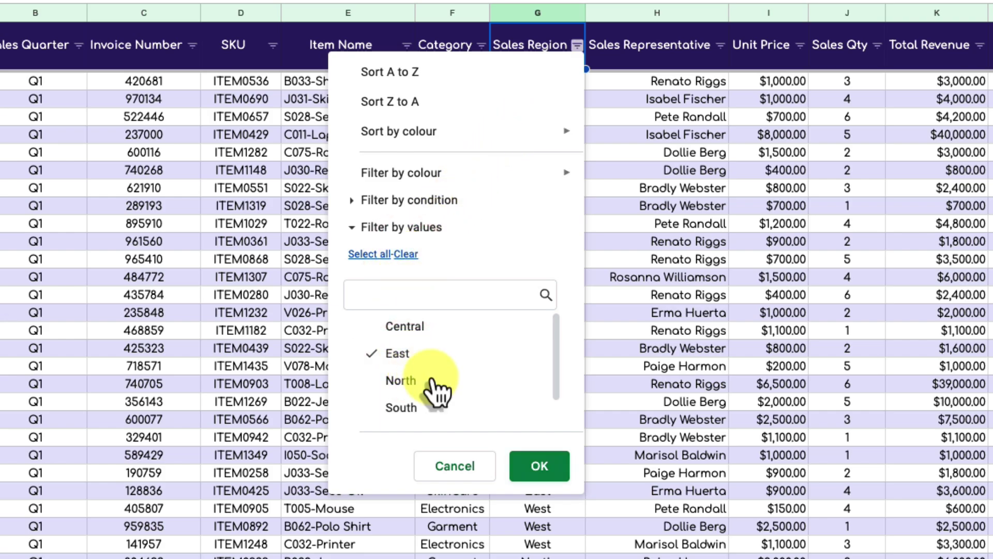
pyautogui.click(540, 465)
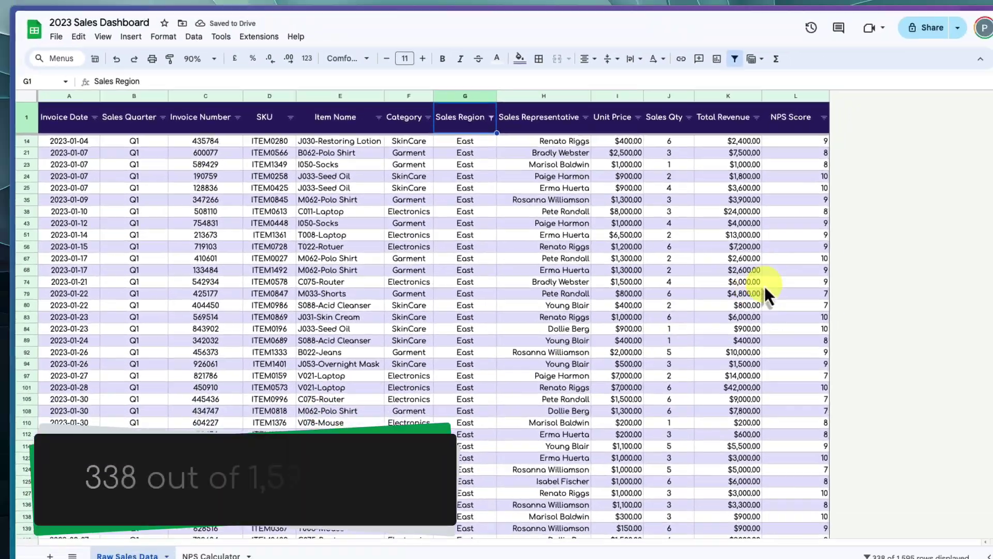
pyautogui.scroll(-10, 768, 269)
pyautogui.scroll(-10, 769, 269)
pyautogui.scroll(10, 768, 269)
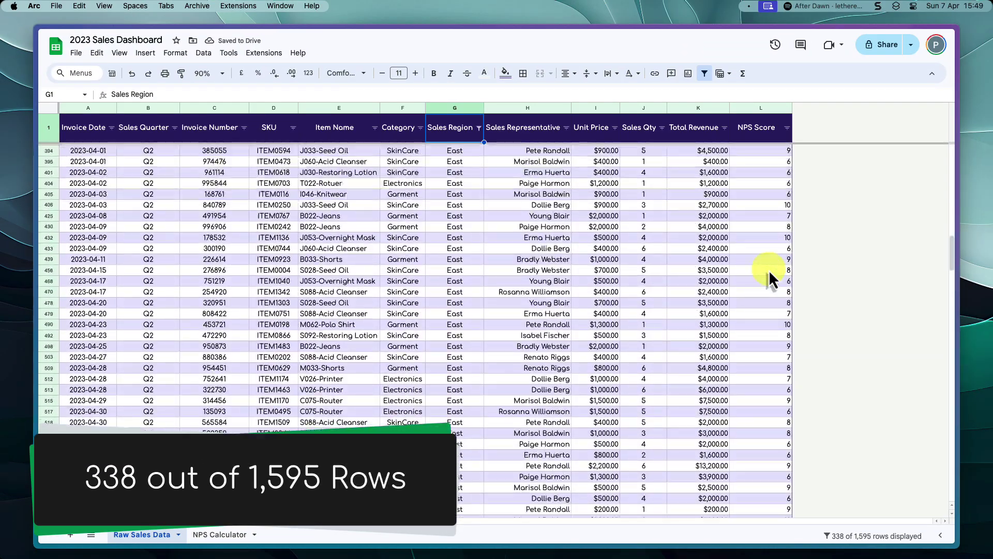
pyautogui.scroll(10, 769, 269)
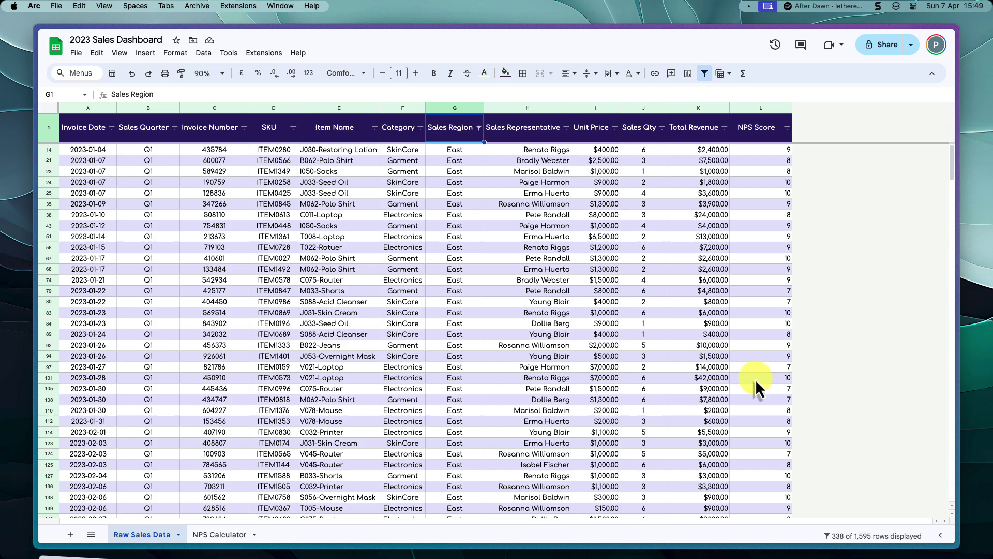
# Check the unchanged calculator totals, then reselect all Sales Region values in the filter.
pyautogui.click(220, 534)
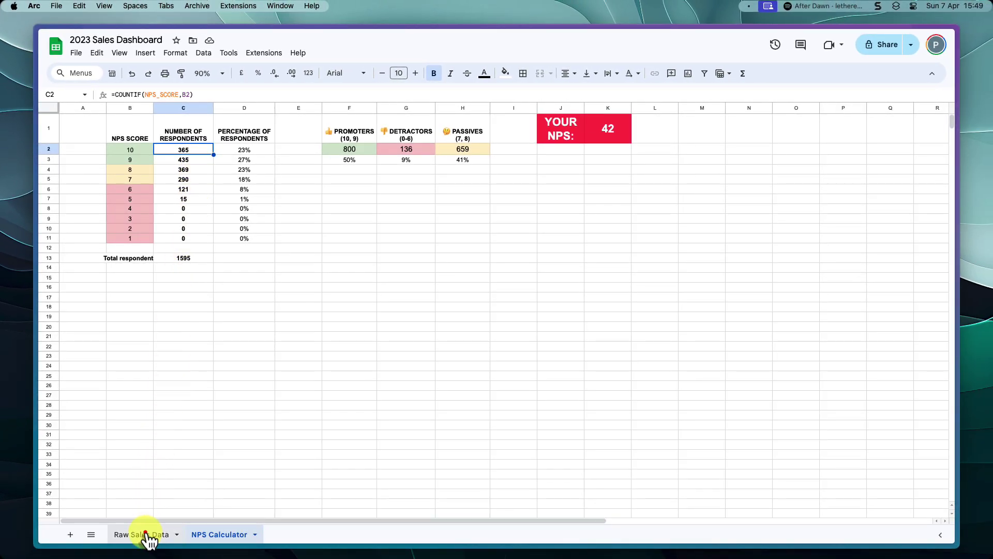
pyautogui.click(146, 534)
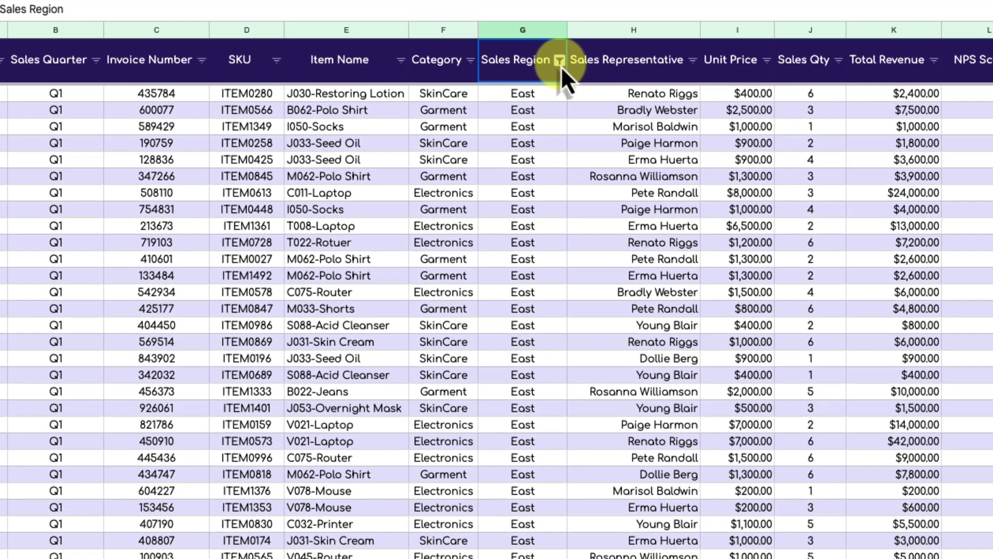
pyautogui.click(479, 128)
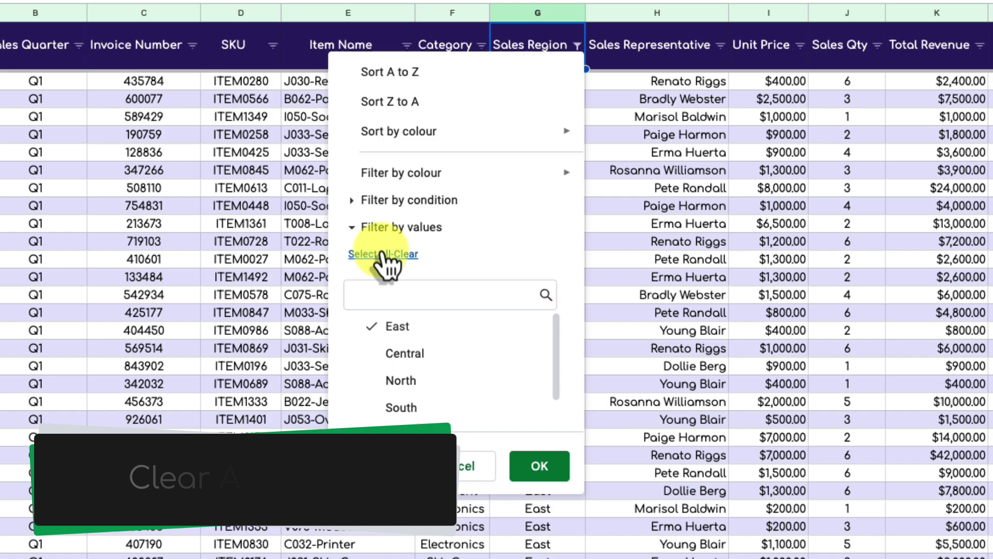
pyautogui.click(375, 253)
pyautogui.click(533, 468)
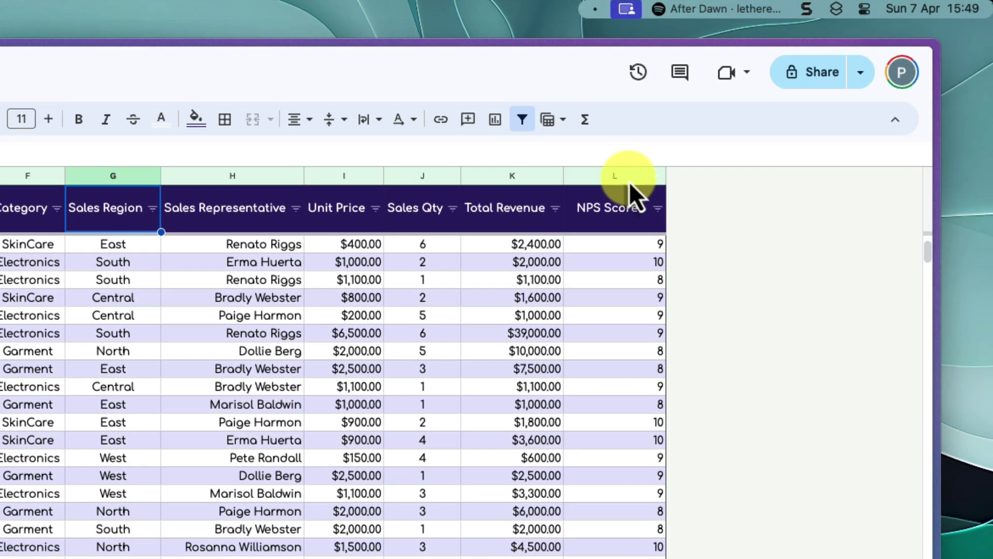
# Insert an empty column to the right of the NPS Score column.
pyautogui.click(629, 182)
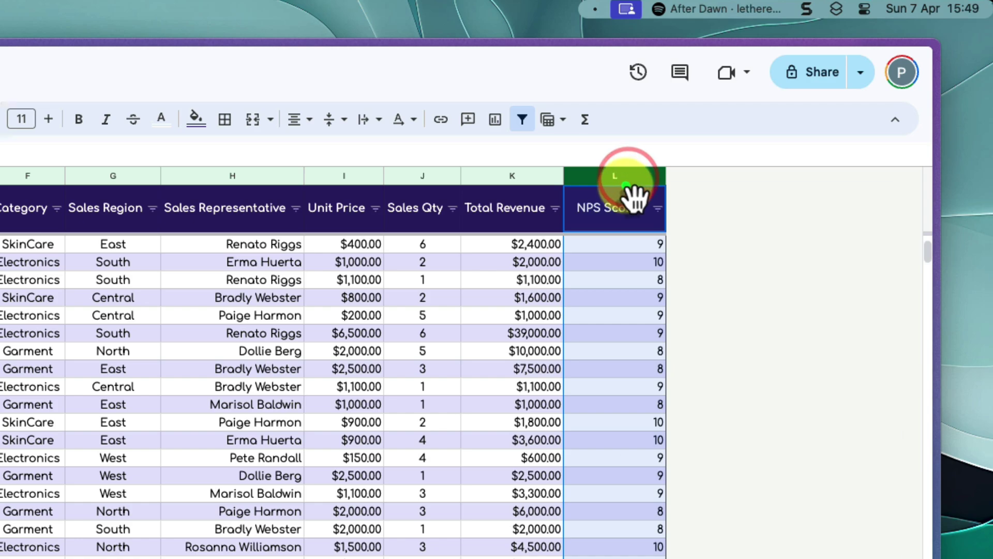
pyautogui.rightClick(626, 186)
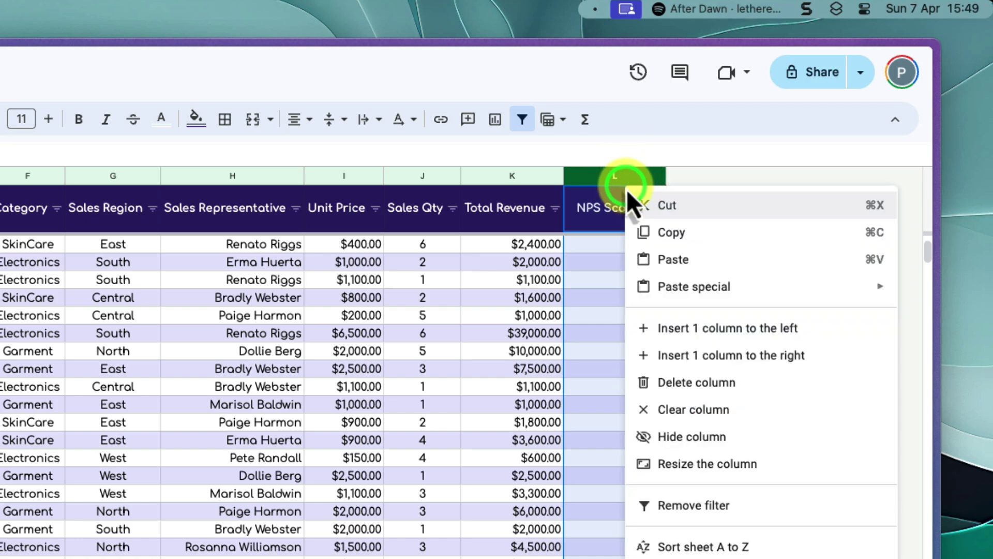
pyautogui.click(716, 357)
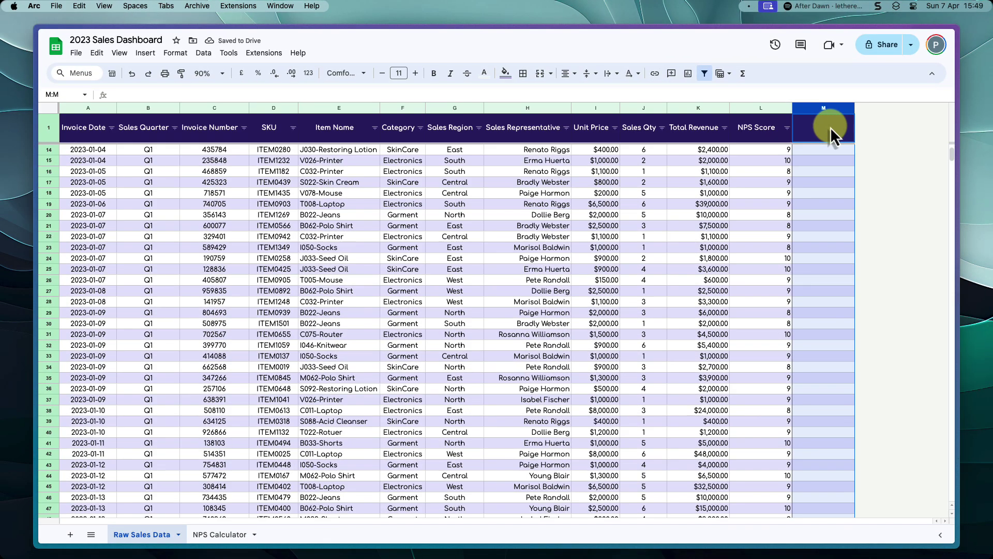
# Enter =SUBTOTAL(103,A1) in cell M1.
pyautogui.click(830, 126)
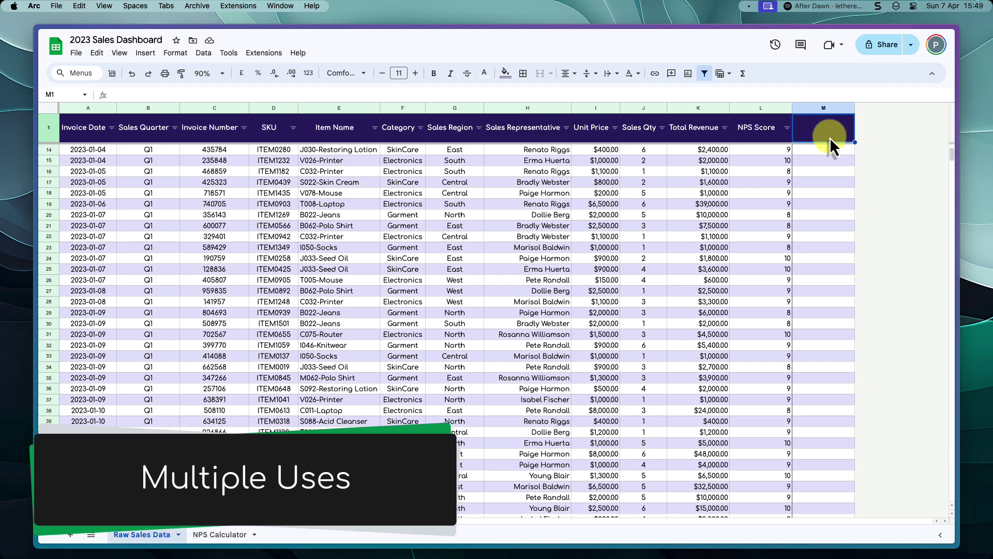
pyautogui.click(203, 95)
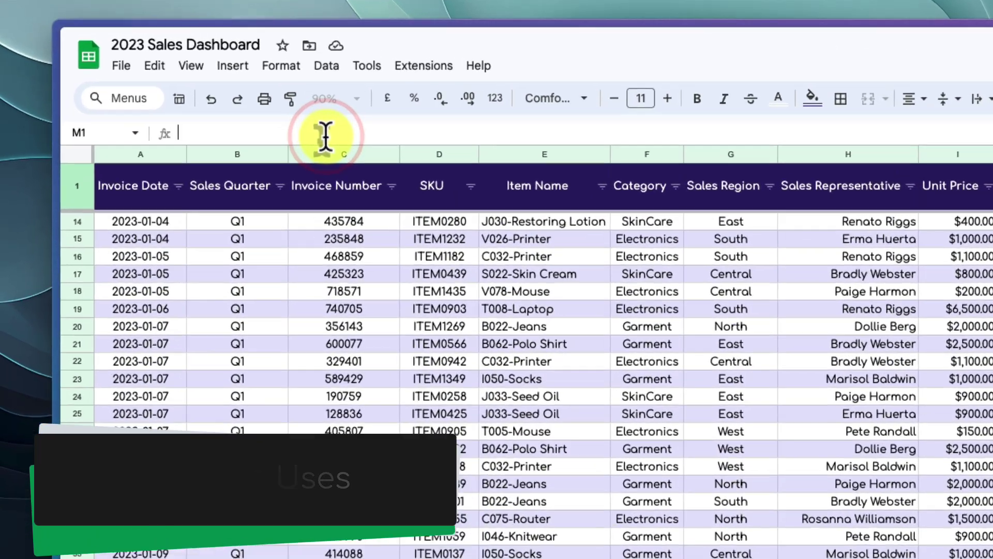
pyautogui.write('=SU')
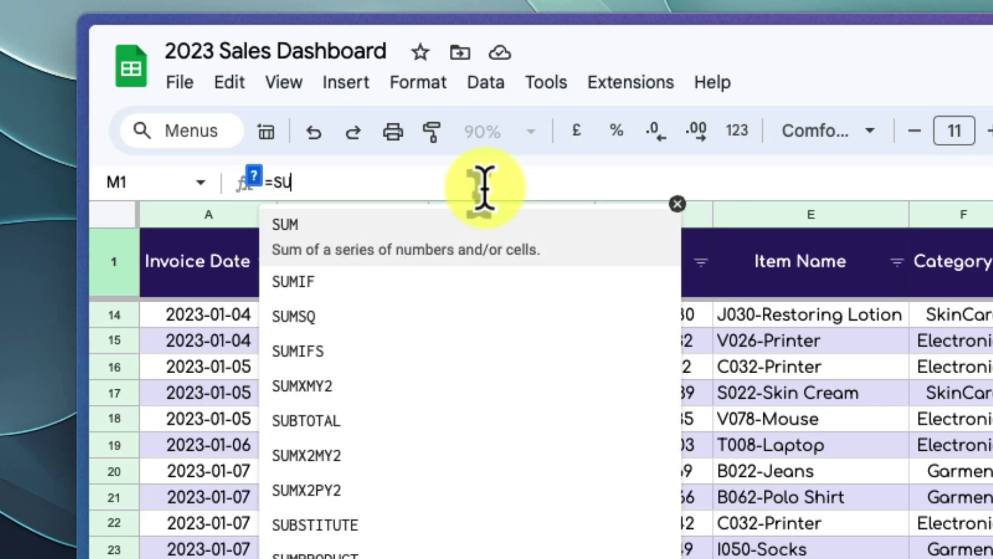
pyautogui.write('BTOTAL(')
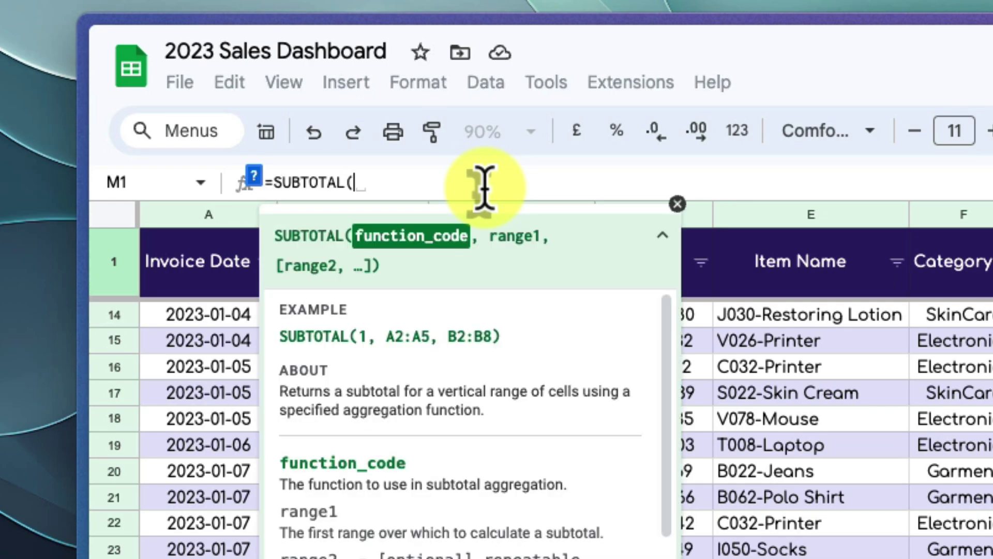
pyautogui.write('103')
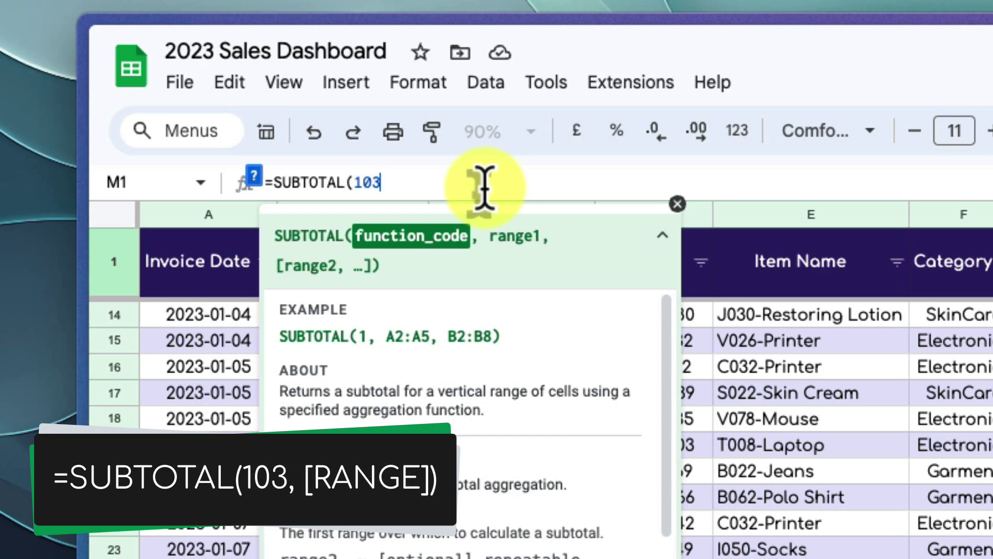
pyautogui.write(',')
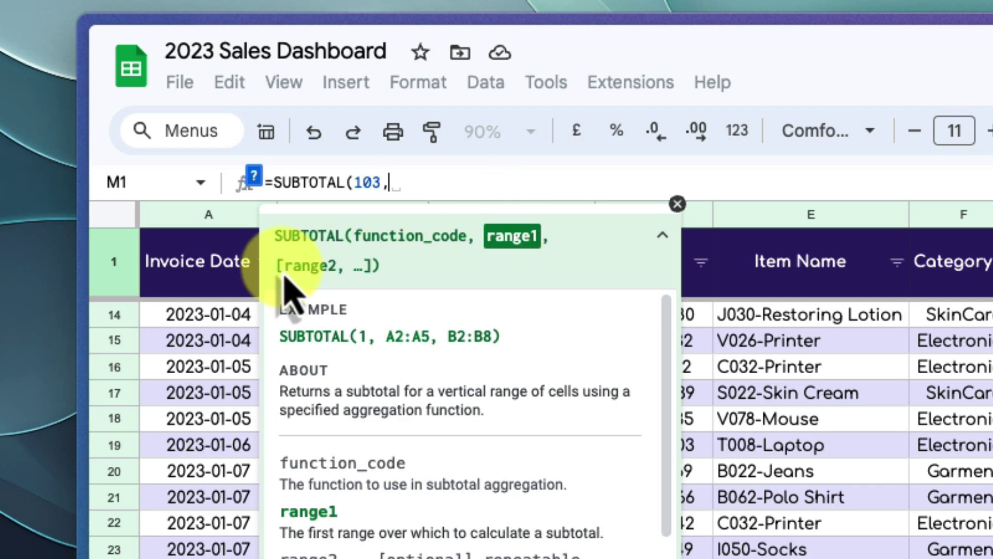
pyautogui.click(208, 282)
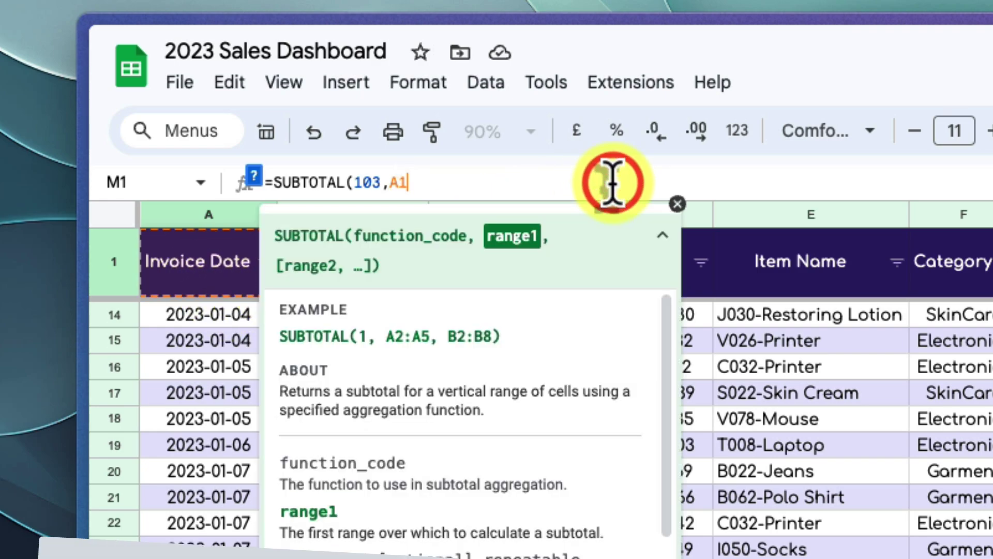
pyautogui.write(')')
pyautogui.press('Return')
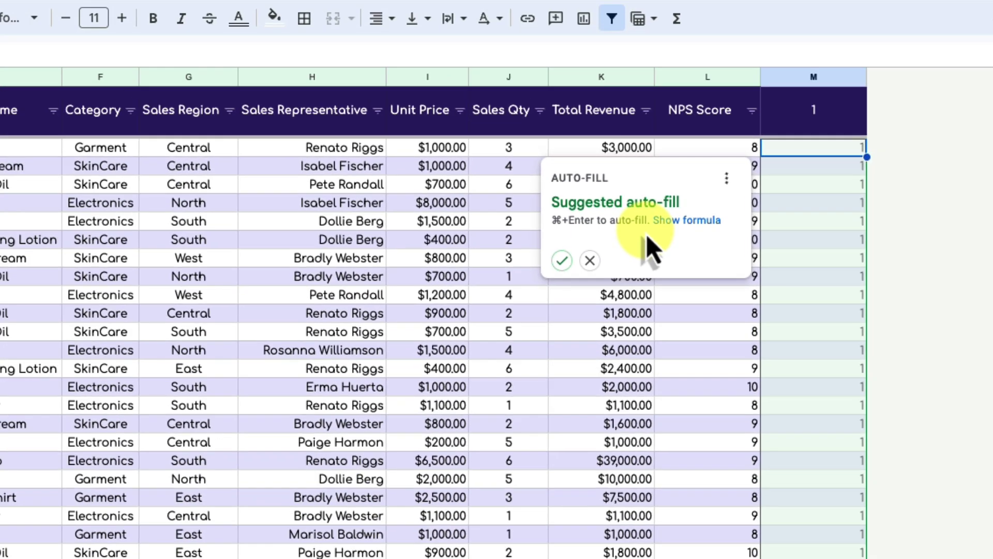
# Auto-fill the SUBTOTAL formula down column M, name the column HELPER, and hide it.
pyautogui.press('super+Return')
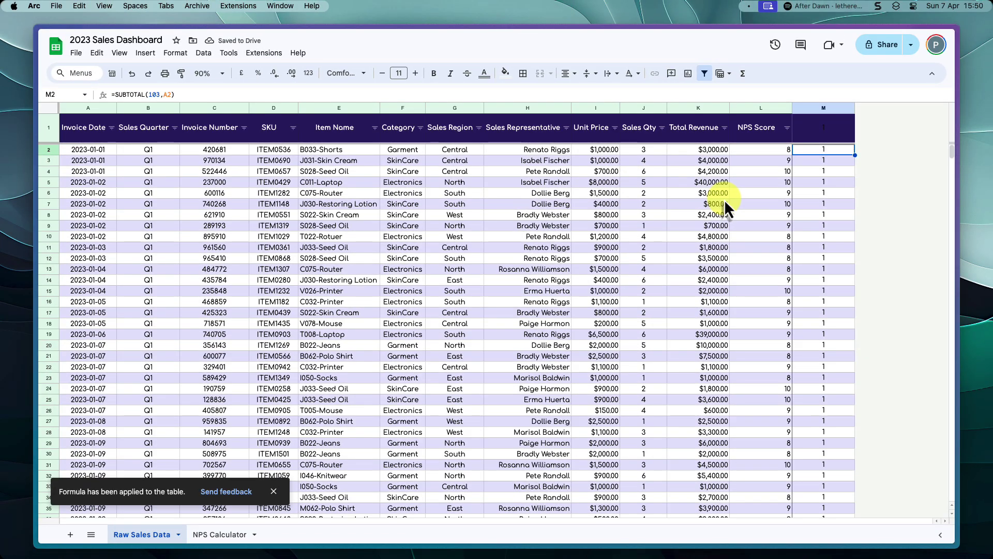
pyautogui.click(827, 108)
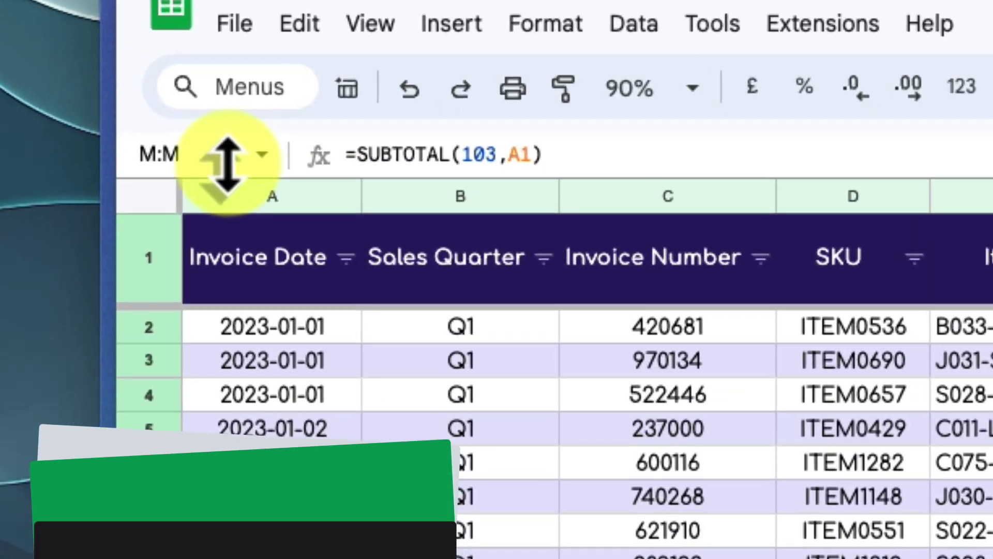
pyautogui.click(65, 97)
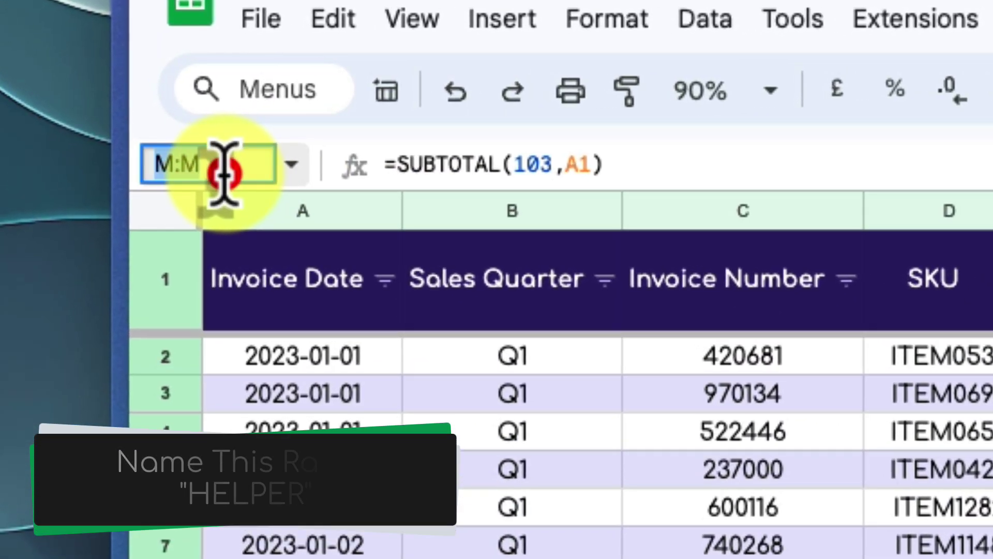
pyautogui.write('HEL')
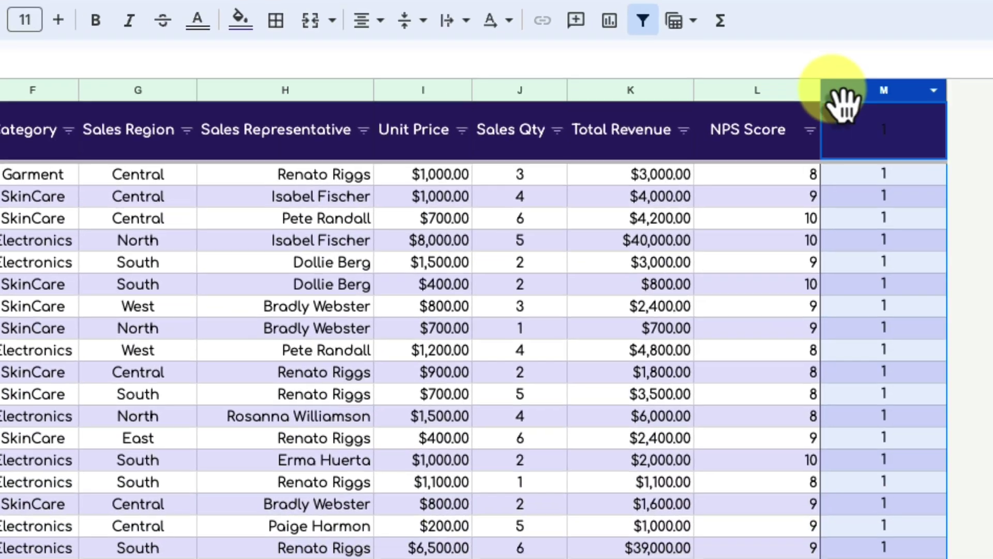
pyautogui.rightClick(841, 101)
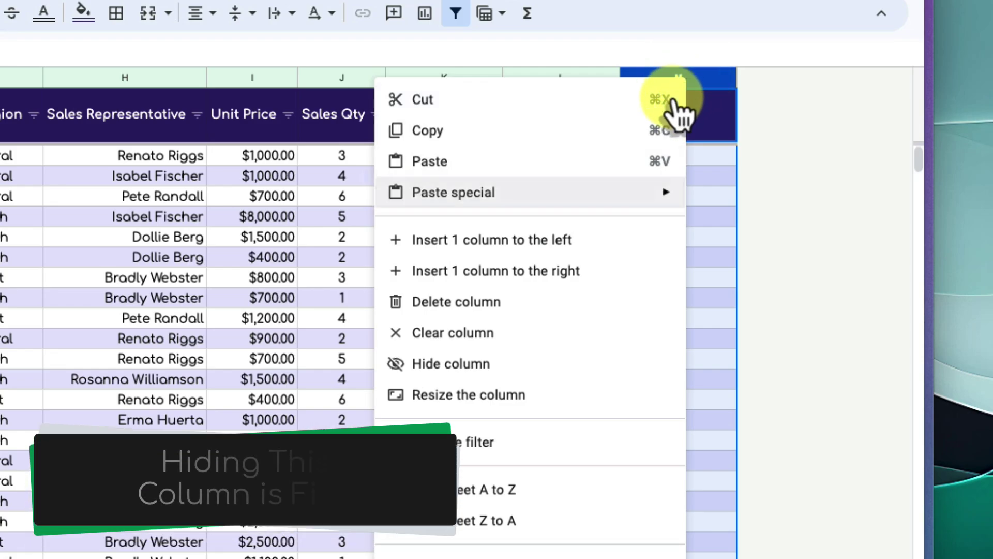
pyautogui.click(471, 368)
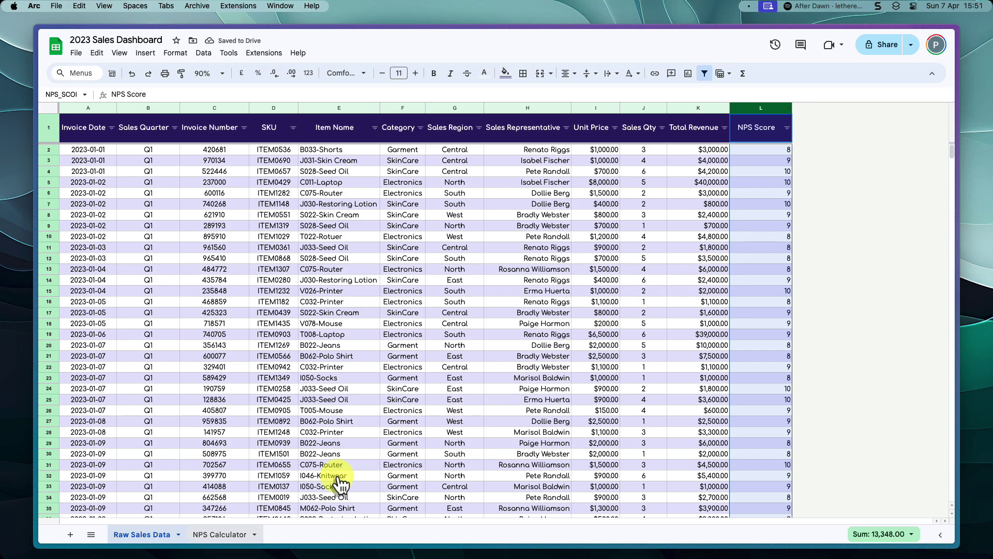
# Change C2 on NPS Calculator to =COUNTIFS(NPS_SCORE,B2,HELPER,1).
pyautogui.click(235, 538)
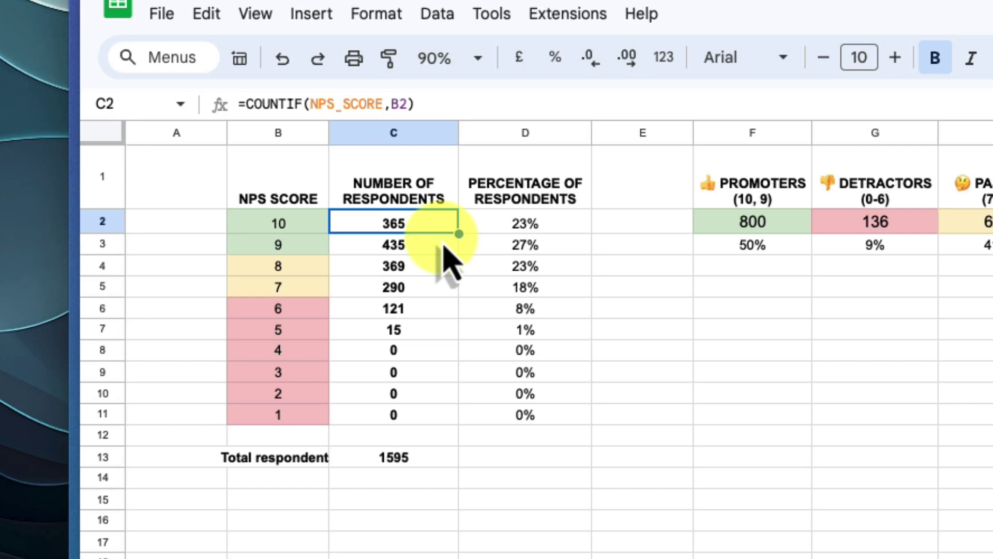
pyautogui.click(313, 106)
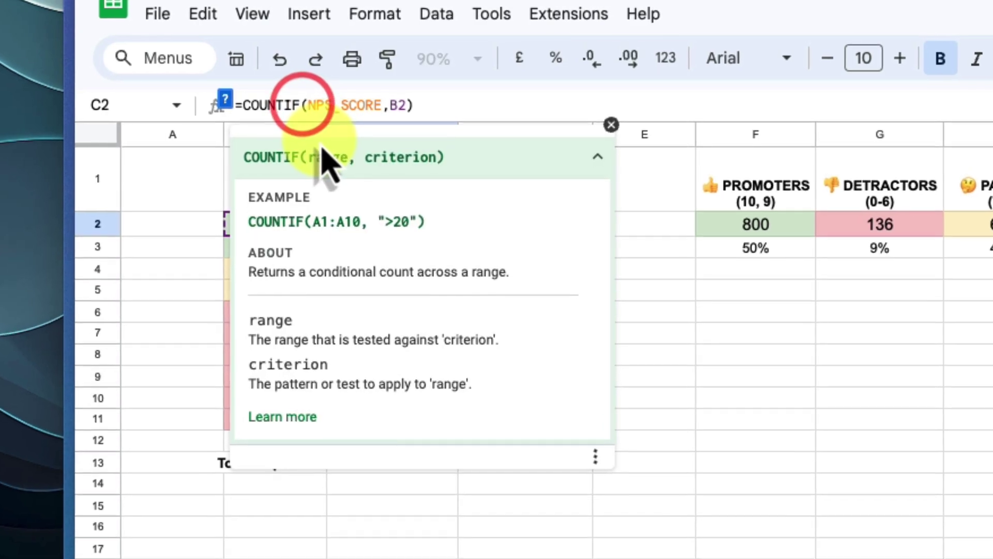
pyautogui.write('S')
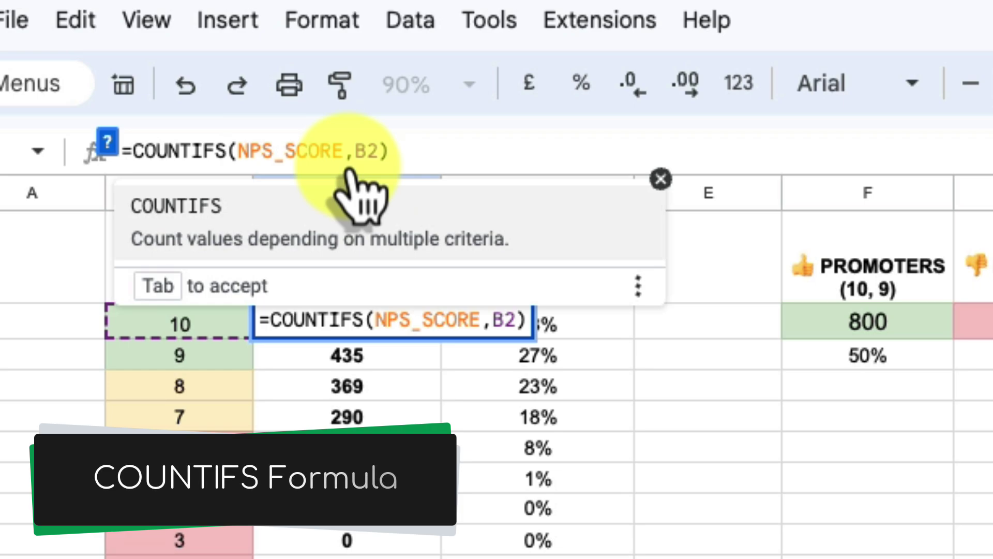
pyautogui.click(379, 150)
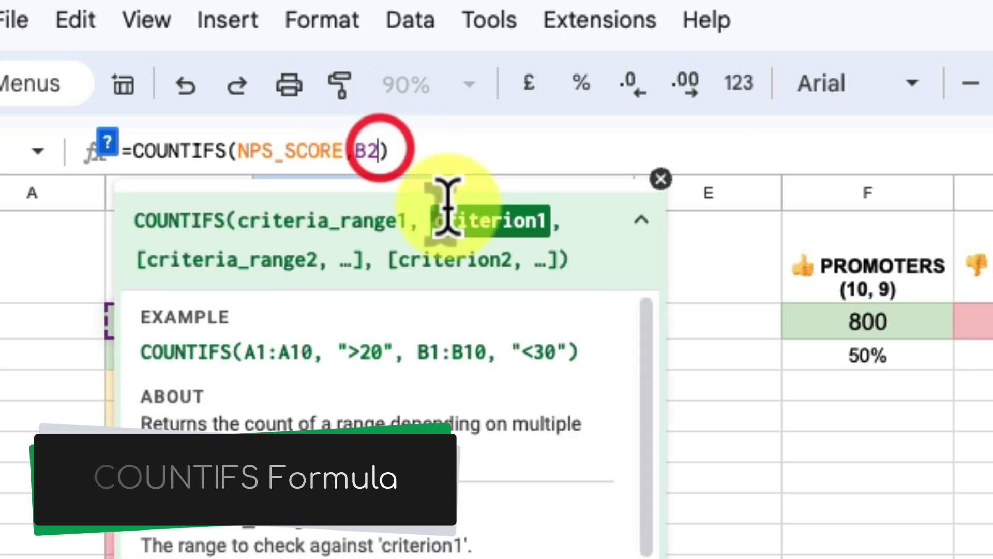
pyautogui.write(', ')
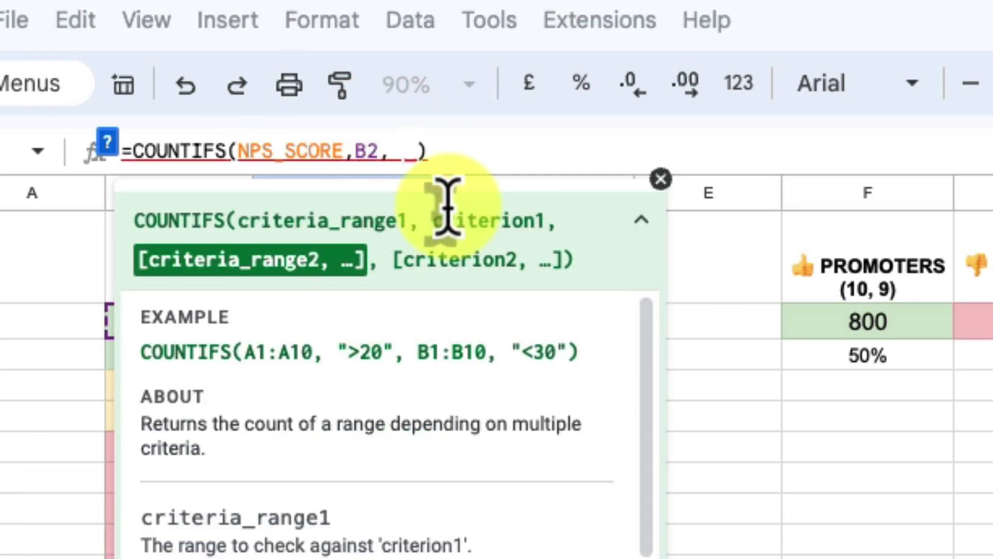
pyautogui.write('HELPER')
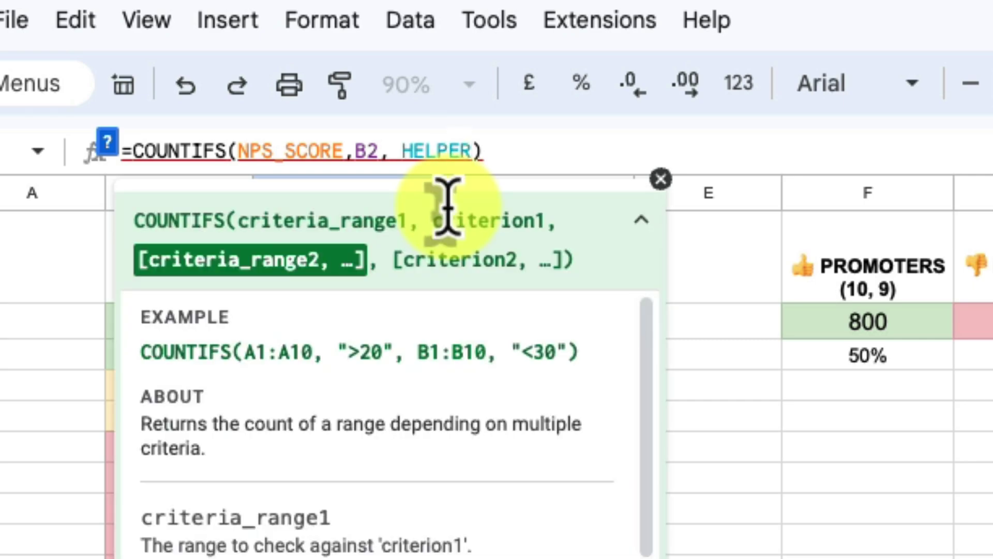
pyautogui.write(',1')
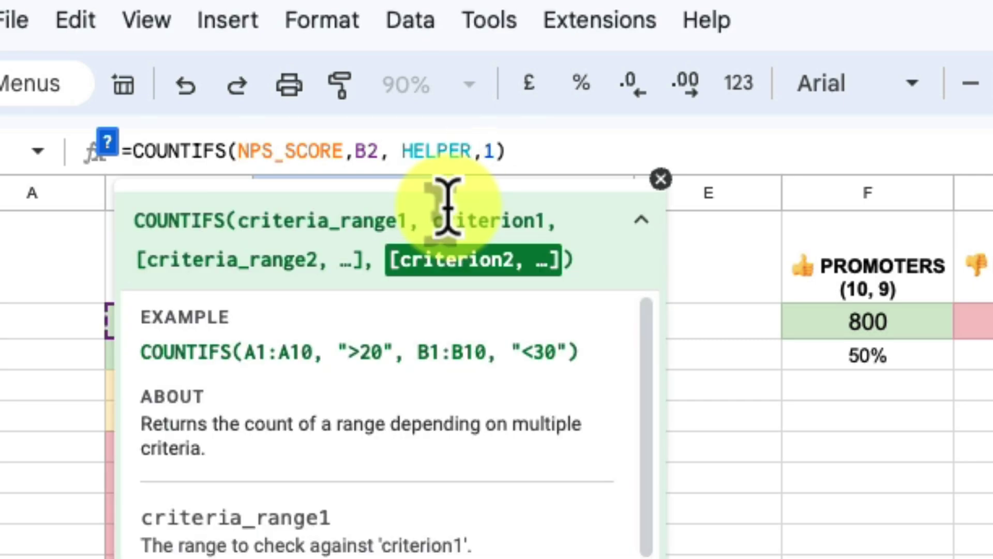
pyautogui.press('BackSpace')
pyautogui.write('1')
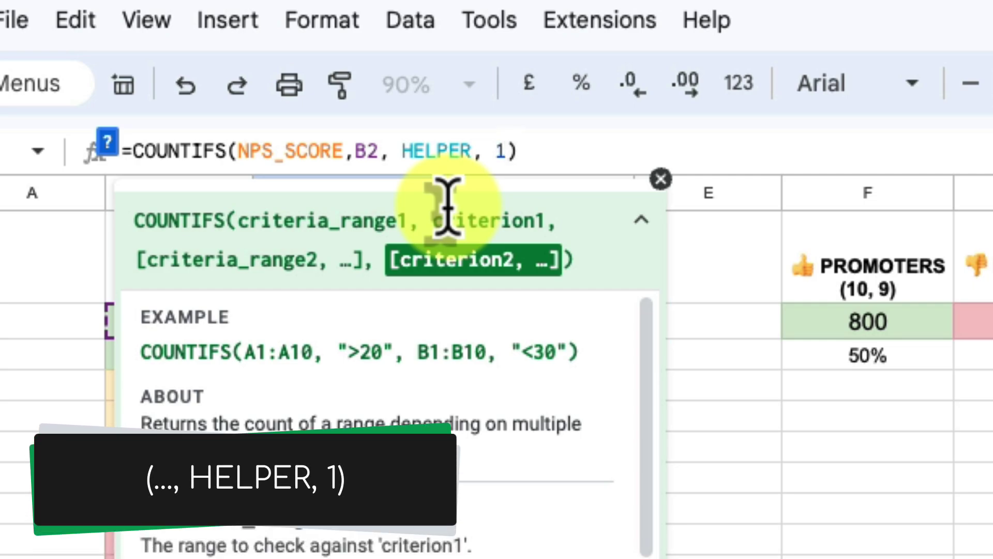
pyautogui.press('Return')
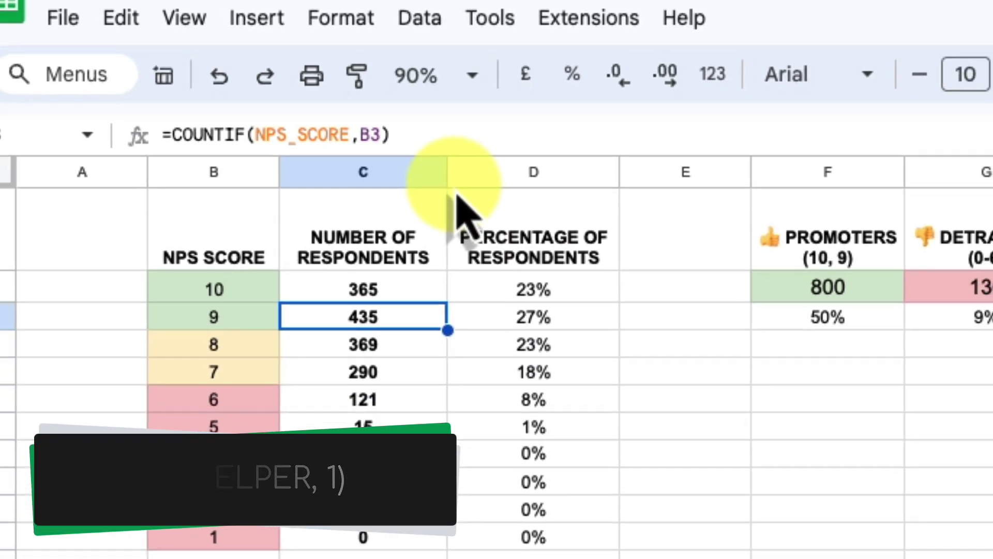
# Copy the C2 COUNTIFS formula down to C11 and spot-check C3 and C11.
pyautogui.doubleClick(427, 219)
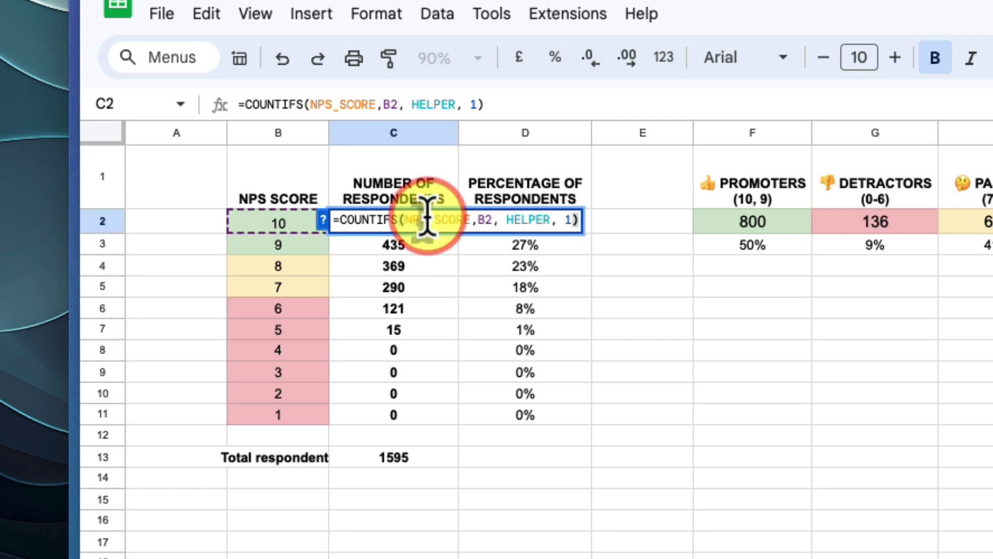
pyautogui.click(454, 239)
pyautogui.click(451, 218)
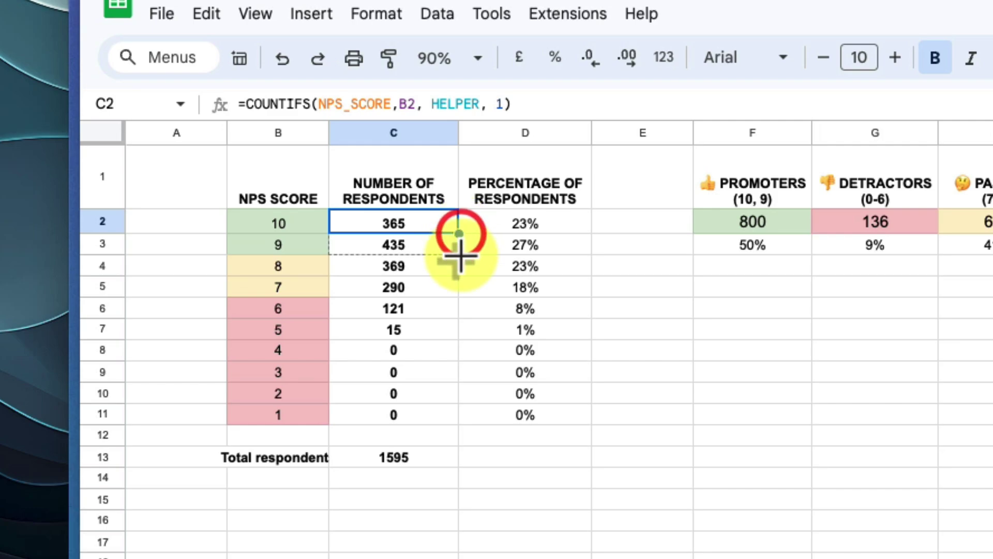
pyautogui.moveTo(457, 232); pyautogui.dragTo(458, 424)
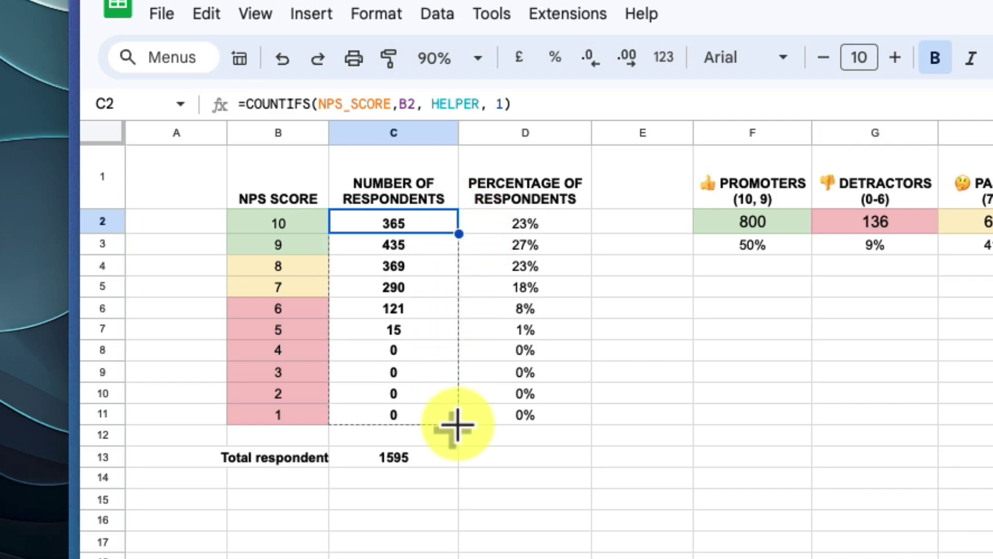
pyautogui.click(427, 242)
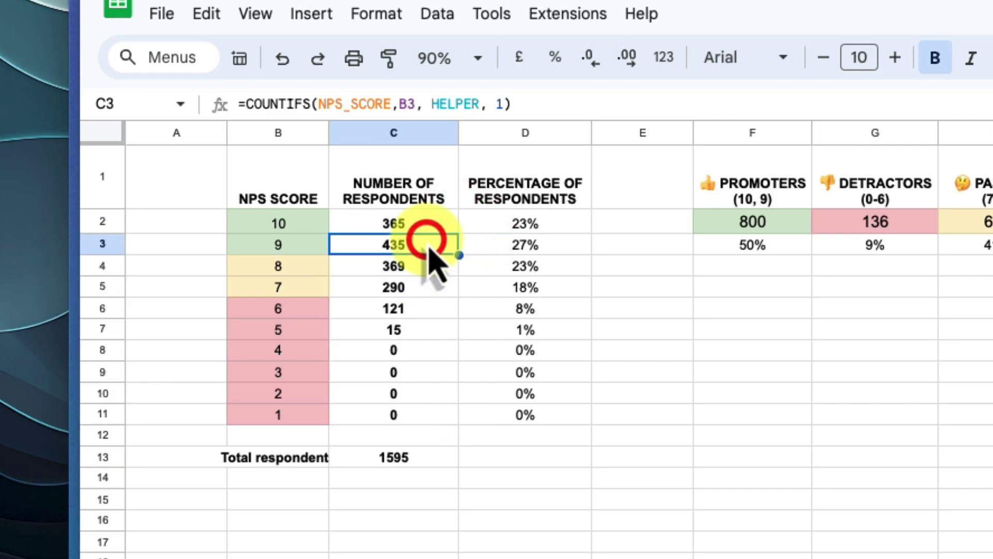
pyautogui.hotkey('ctrl', 'Down')
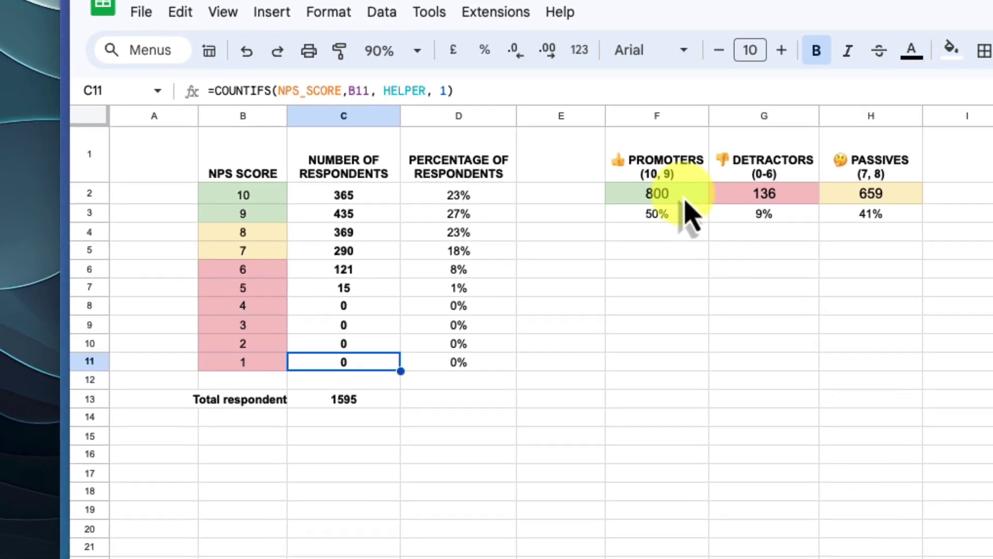
# Change the Promoters formula in F2 to COUNTIFS with ">=9" and HELPER equal to 1.
pyautogui.click(680, 196)
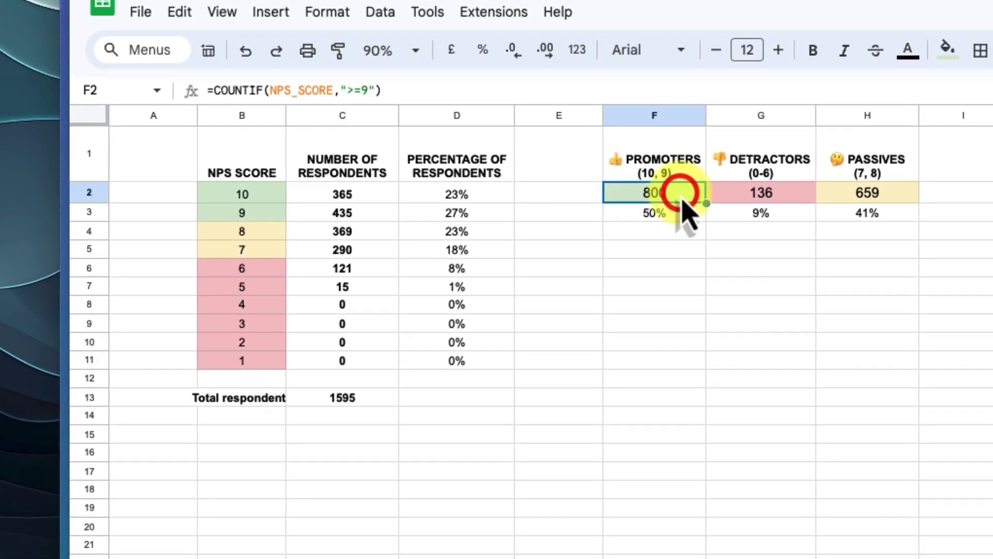
pyautogui.click(261, 91)
pyautogui.write('S')
pyautogui.click(380, 90)
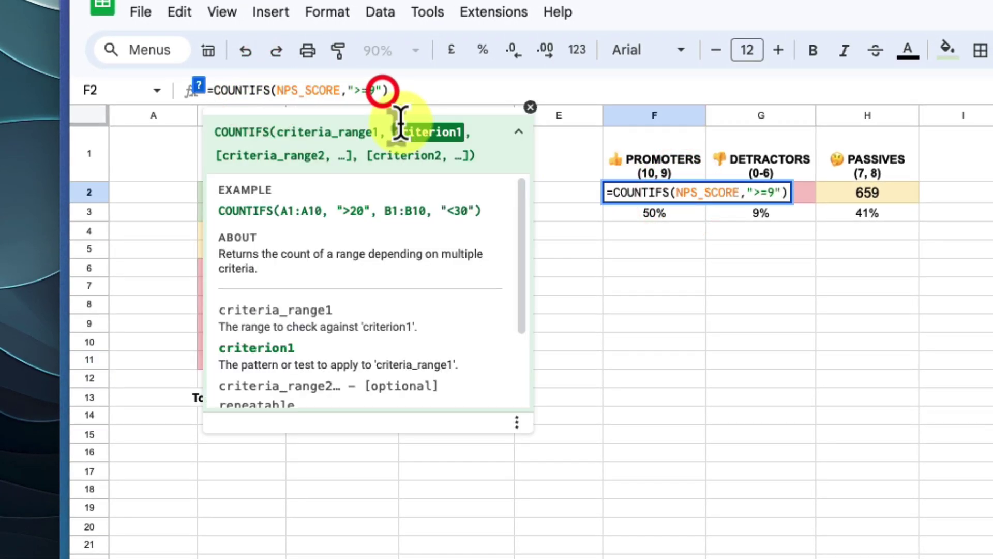
pyautogui.write(', HEL')
pyautogui.press('Tab')
pyautogui.write(', 1')
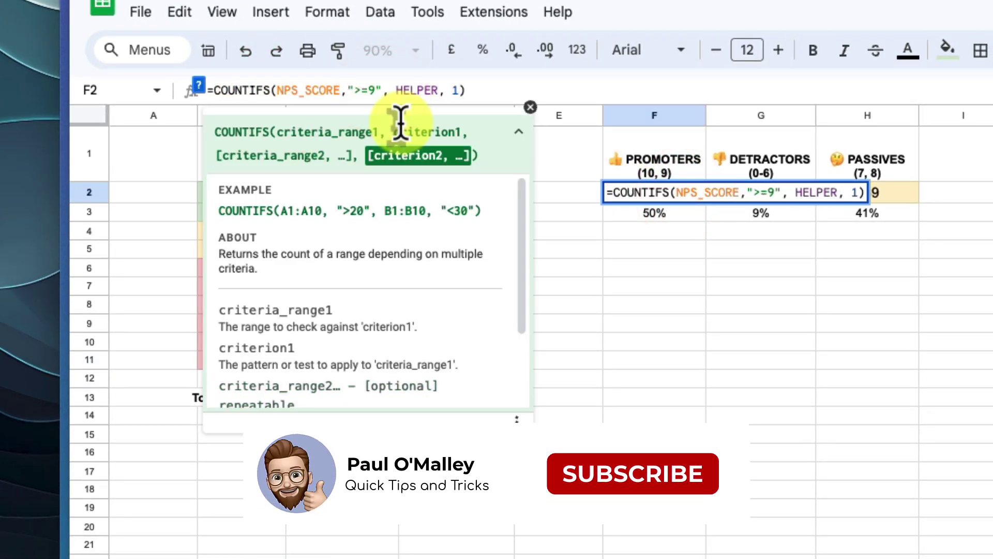
pyautogui.press('Return')
# Change the Detractors formula in G2 to COUNTIFS(NPS_SCORE,"<=6",HELPER,1).
pyautogui.press('Right')
pyautogui.click(735, 192)
pyautogui.click(267, 91)
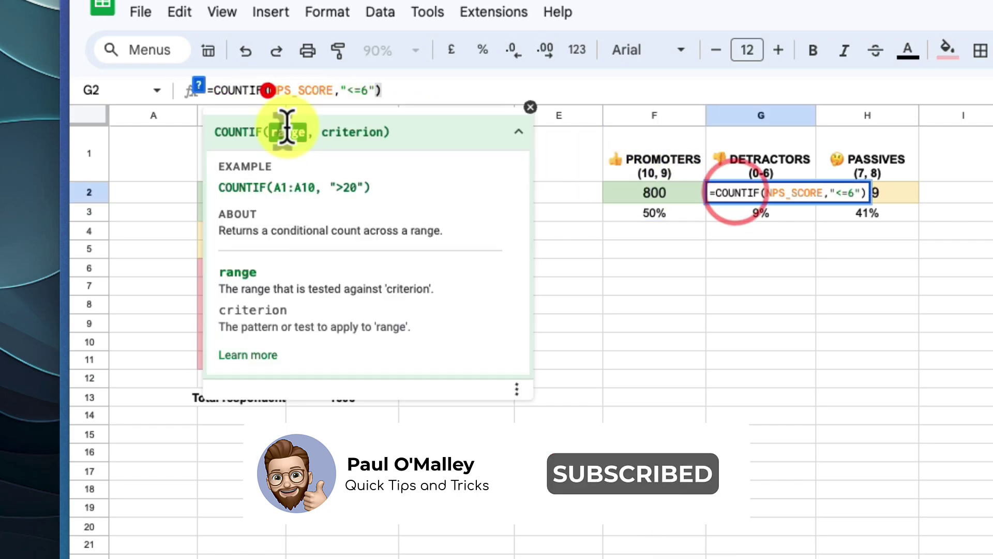
pyautogui.write('S')
pyautogui.press('End')
pyautogui.write(', ')
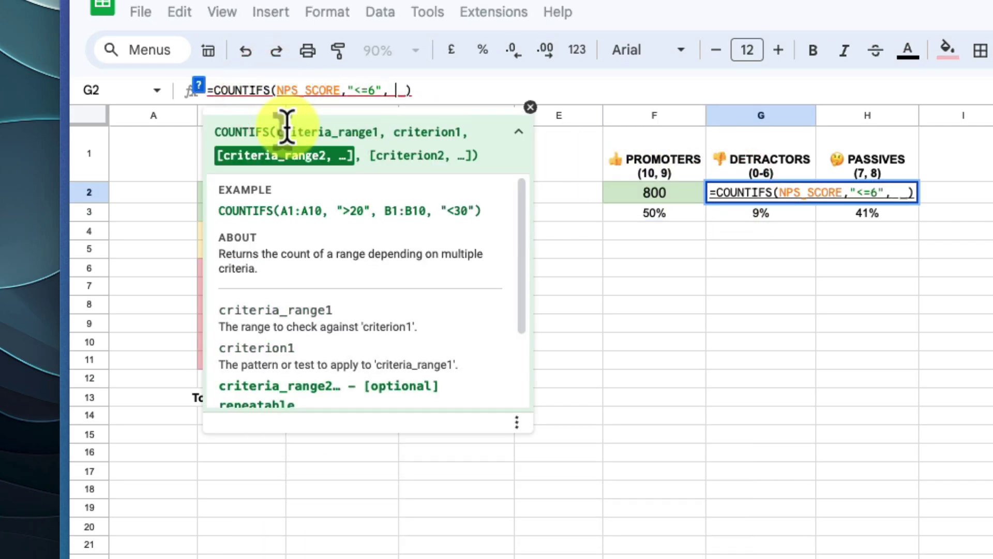
pyautogui.write('HELP')
pyautogui.press('Tab')
pyautogui.write(', 1')
pyautogui.press('Tab')
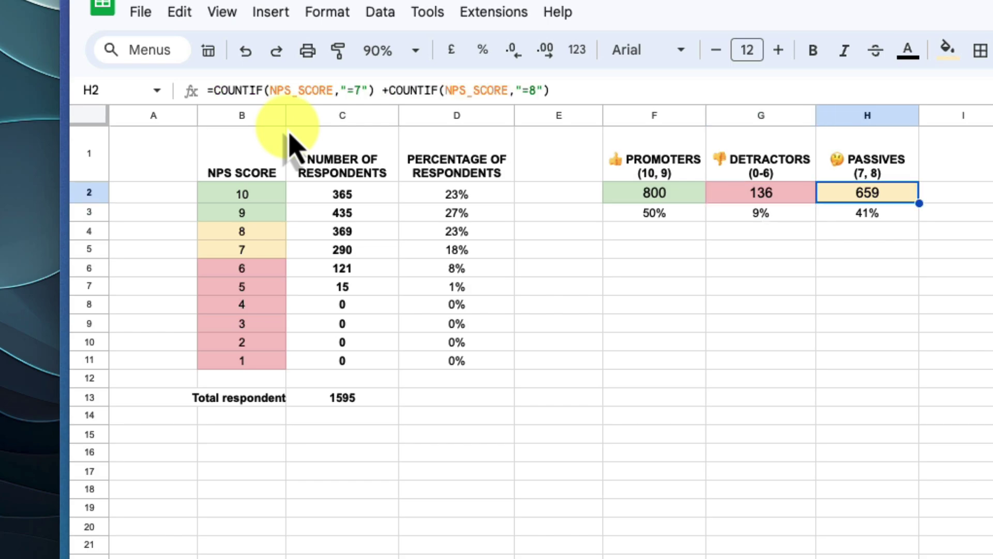
# Convert both COUNTIFs in the Passives formula in H2 to COUNTIFS with HELPER, 1.
pyautogui.click(262, 91)
pyautogui.write('S')
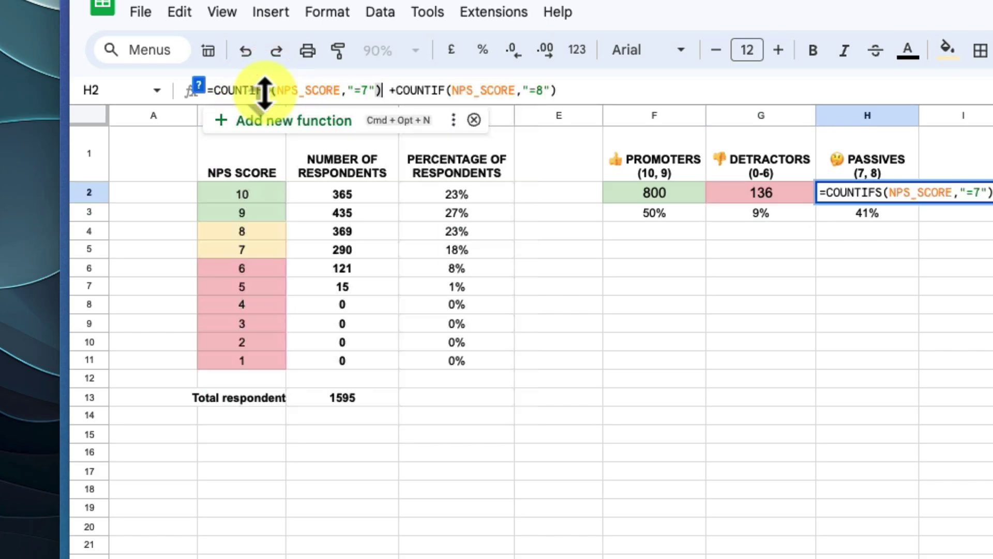
pyautogui.press('Left')
pyautogui.write(', HEL')
pyautogui.press('Tab')
pyautogui.write(', 1')
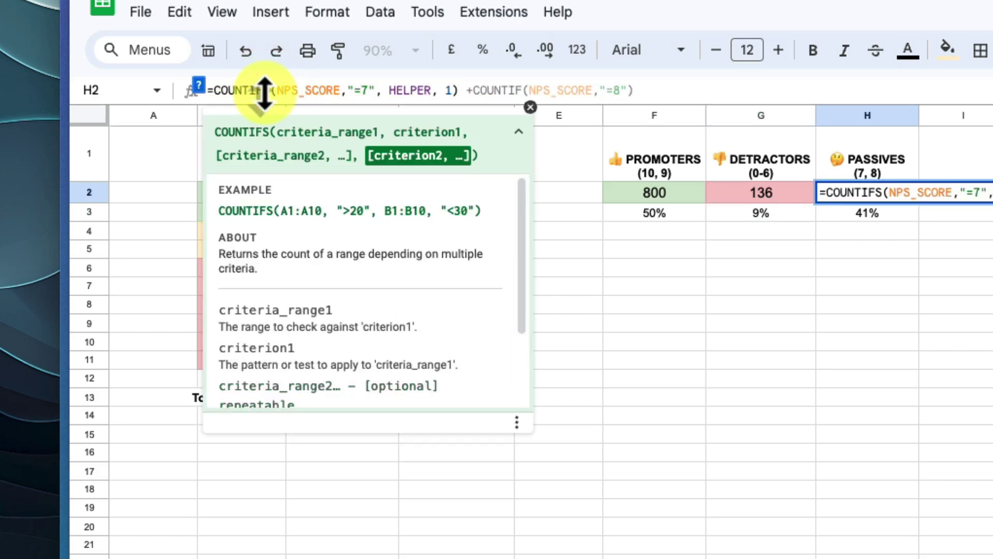
pyautogui.press('Right')
pyautogui.press('Right')
pyautogui.press('Right')
pyautogui.write('S')
pyautogui.press('Right')
pyautogui.press('Right')
pyautogui.press('Right')
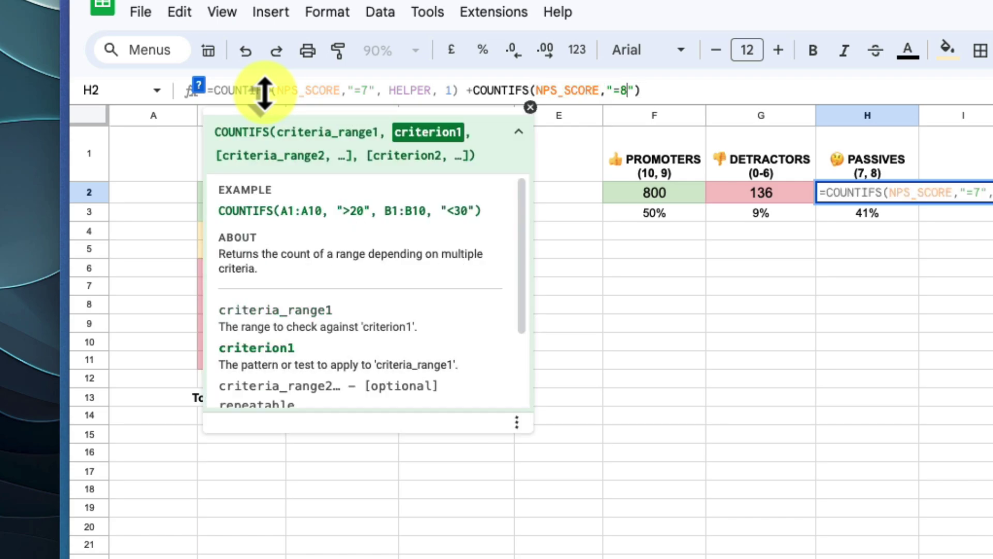
pyautogui.write(', HELPER, 1')
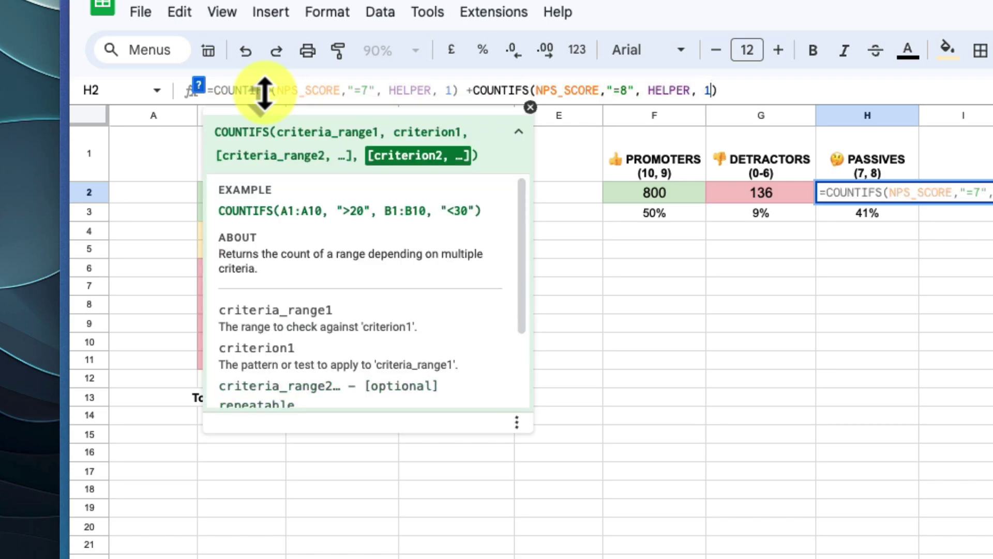
pyautogui.press('Return')
# Verify the updated F2, G2 and H2 formulas.
pyautogui.click(646, 192)
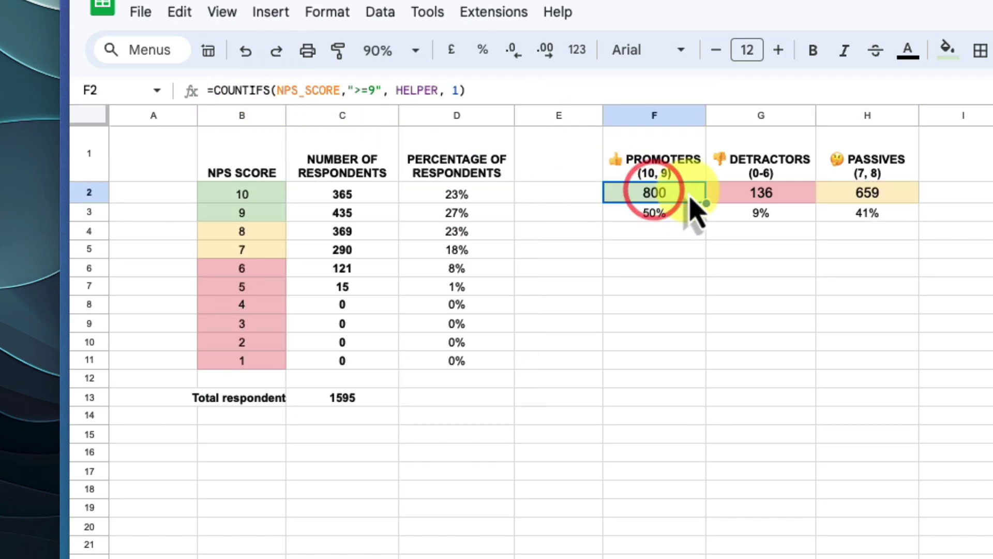
pyautogui.click(746, 192)
pyautogui.click(839, 192)
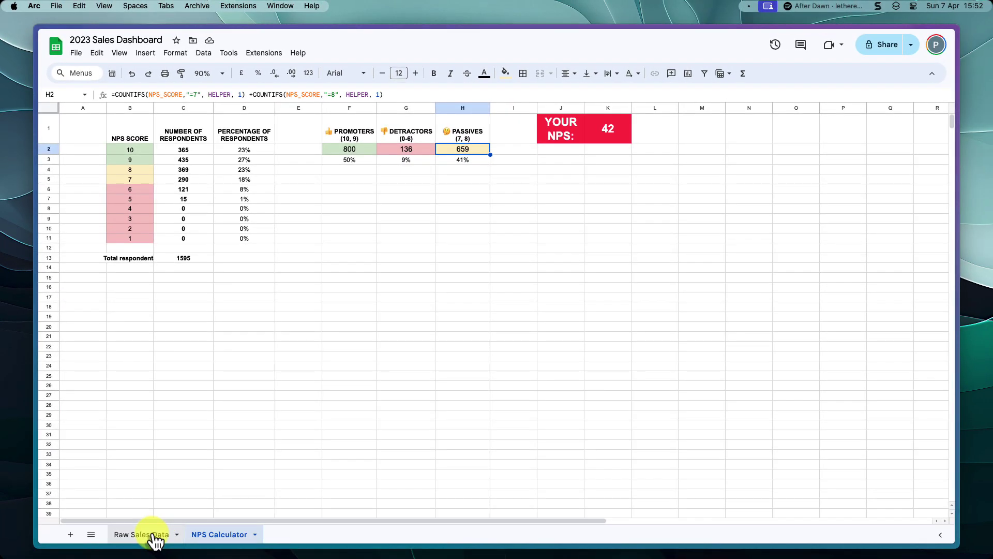
# Filter Raw Sales Data's Sales Region column to East only.
pyautogui.click(155, 538)
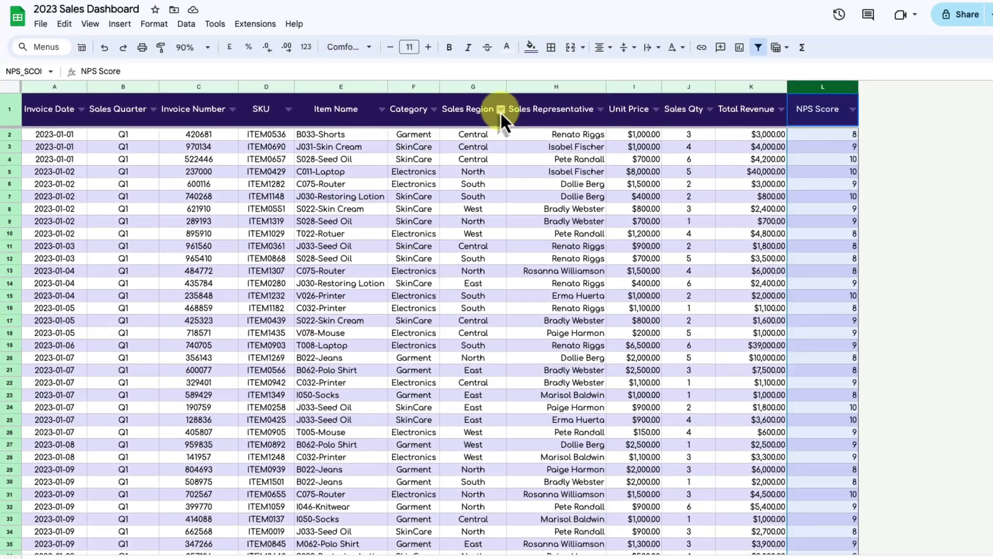
pyautogui.click(479, 127)
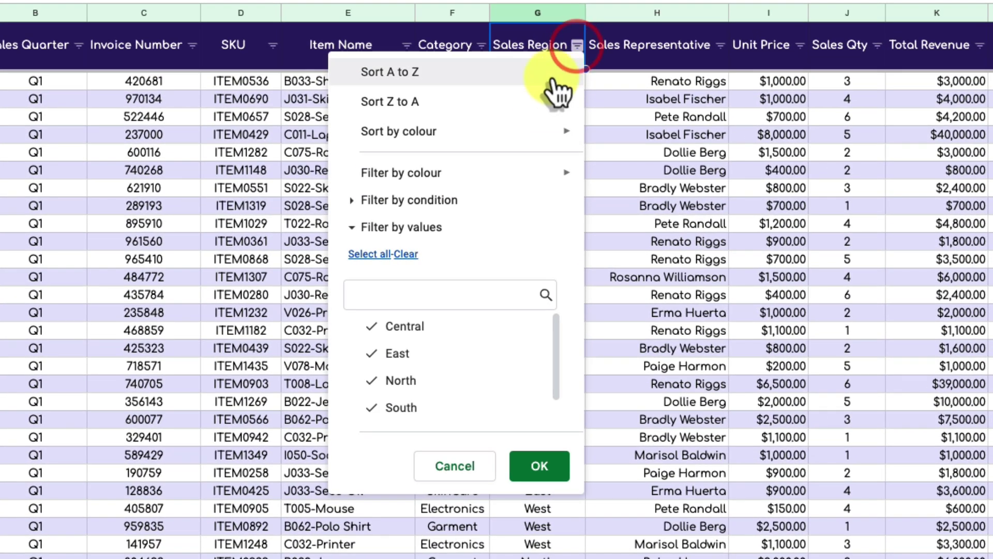
pyautogui.click(406, 254)
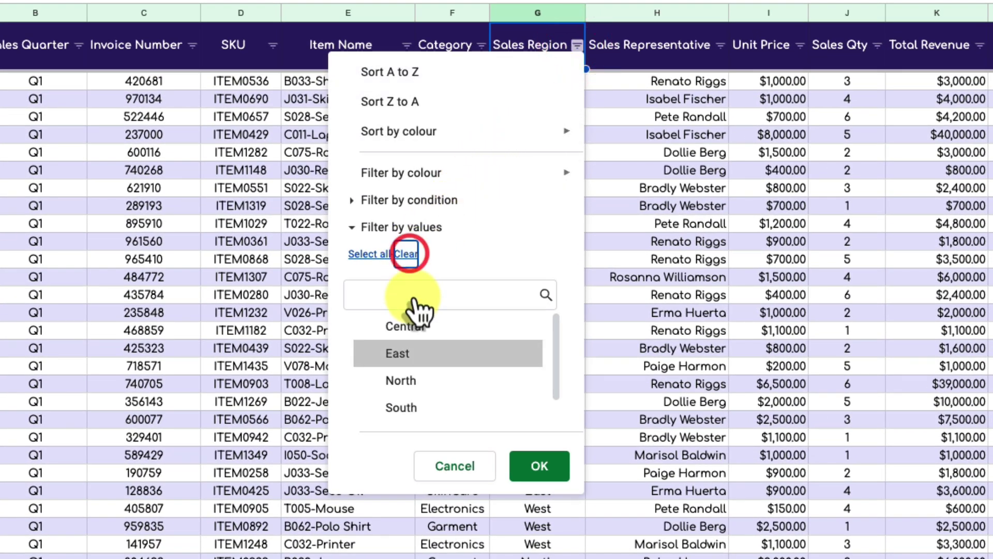
pyautogui.click(415, 349)
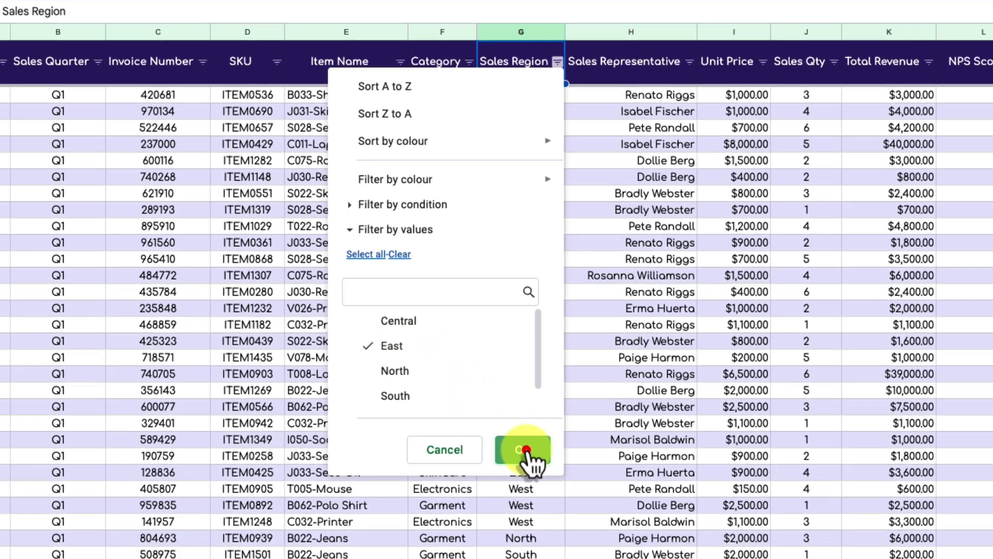
pyautogui.click(539, 466)
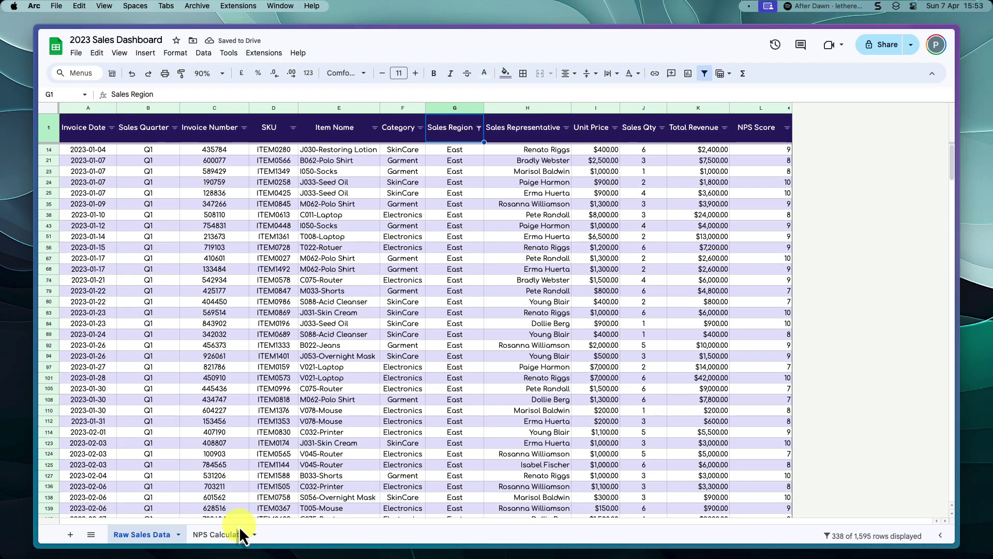
# Check the recalculated C2 count and K1 NPS of 39 on NPS Calculator, then return to Raw Sales Data.
pyautogui.click(241, 535)
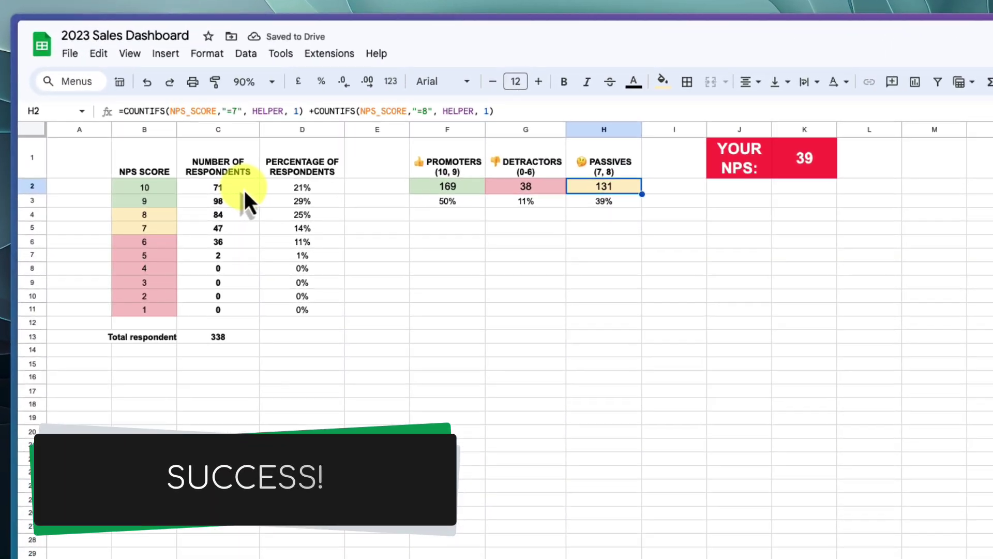
pyautogui.click(262, 206)
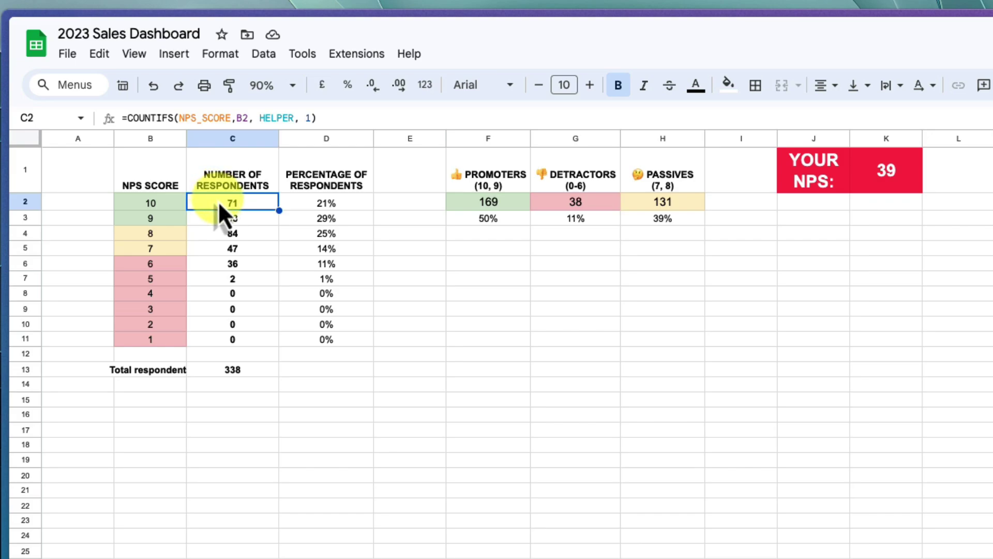
pyautogui.click(883, 185)
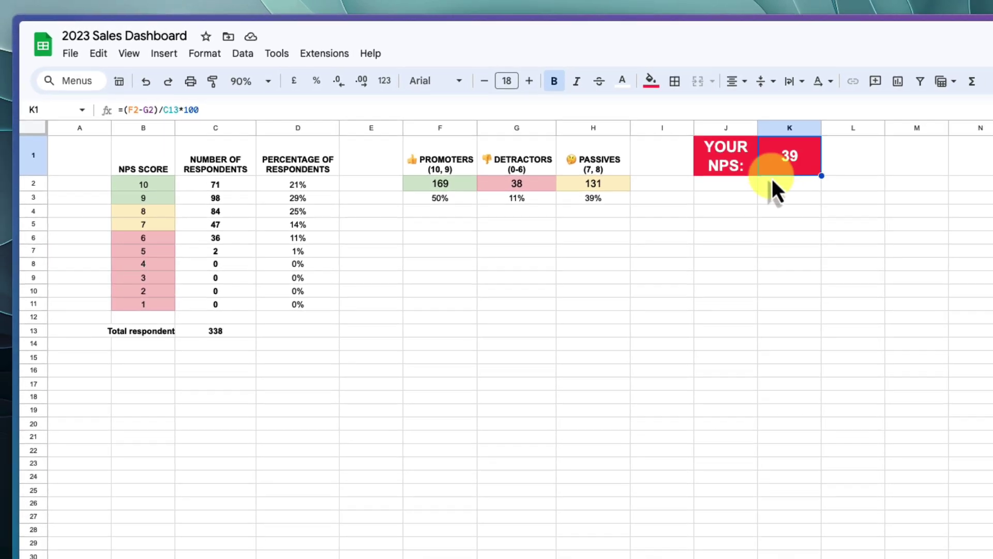
pyautogui.click(150, 535)
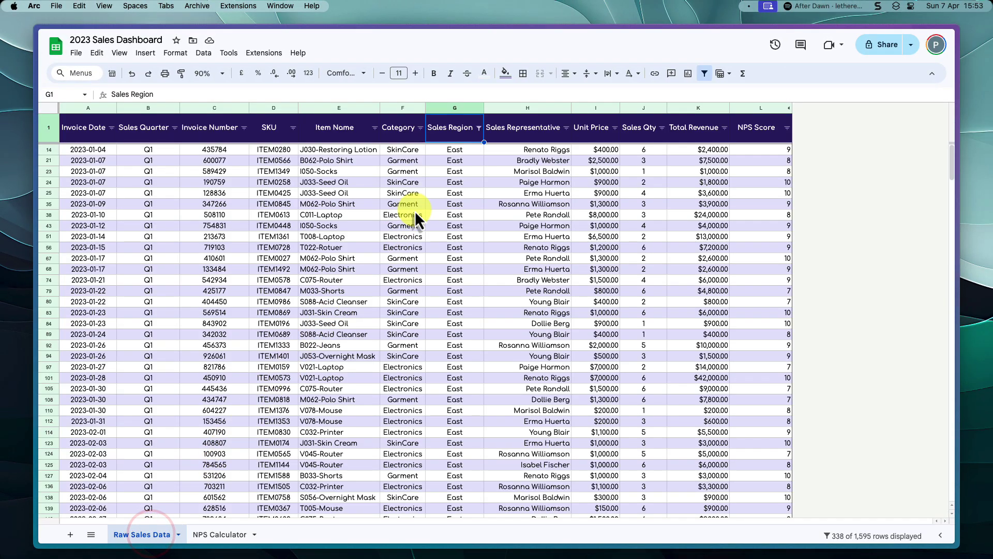
# Filter Raw Sales Data's Sales Region to Central and check the NPS Calculator shows 37.
pyautogui.click(479, 128)
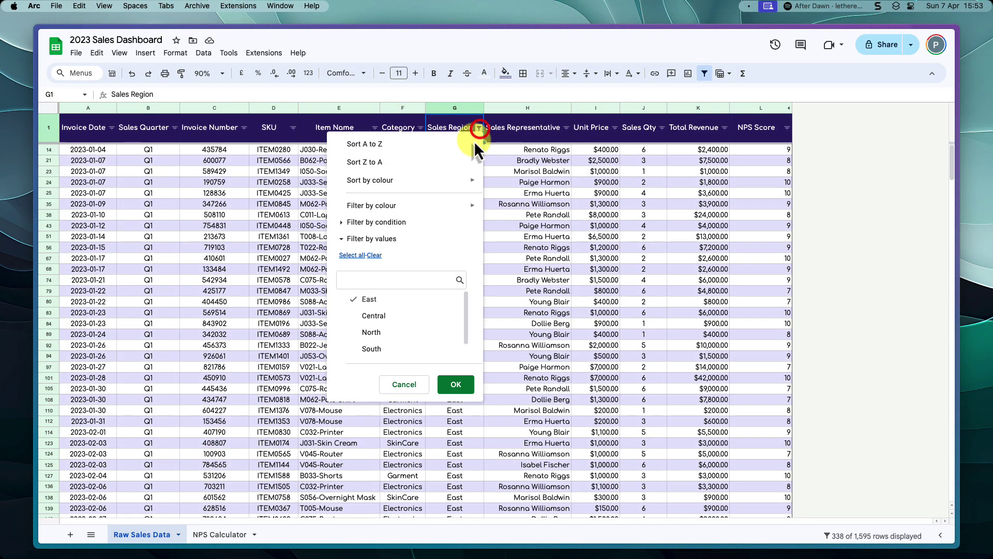
pyautogui.click(379, 315)
pyautogui.click(456, 385)
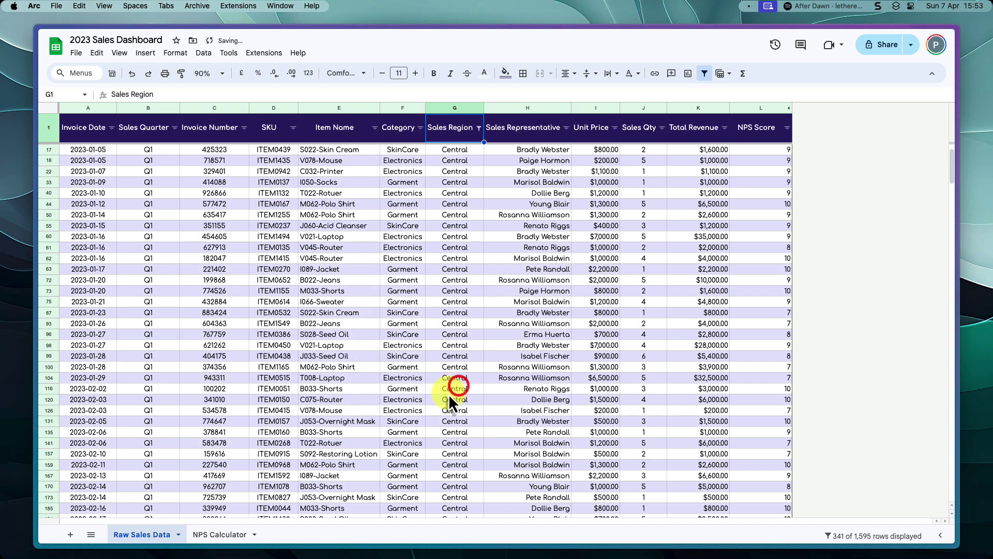
pyautogui.click(246, 534)
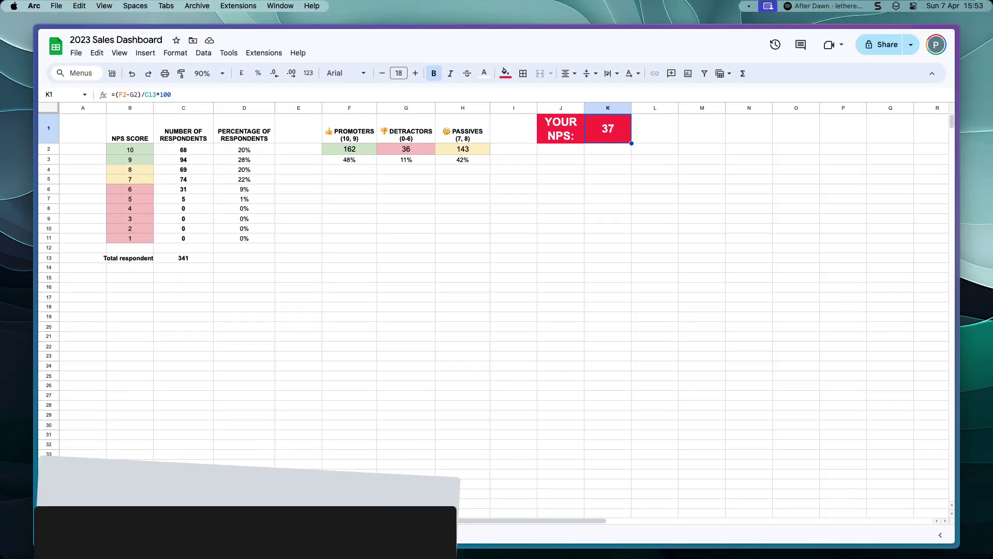
# Switch the region filter to North (298 rows) and confirm the NPS reads 48.
pyautogui.click(156, 535)
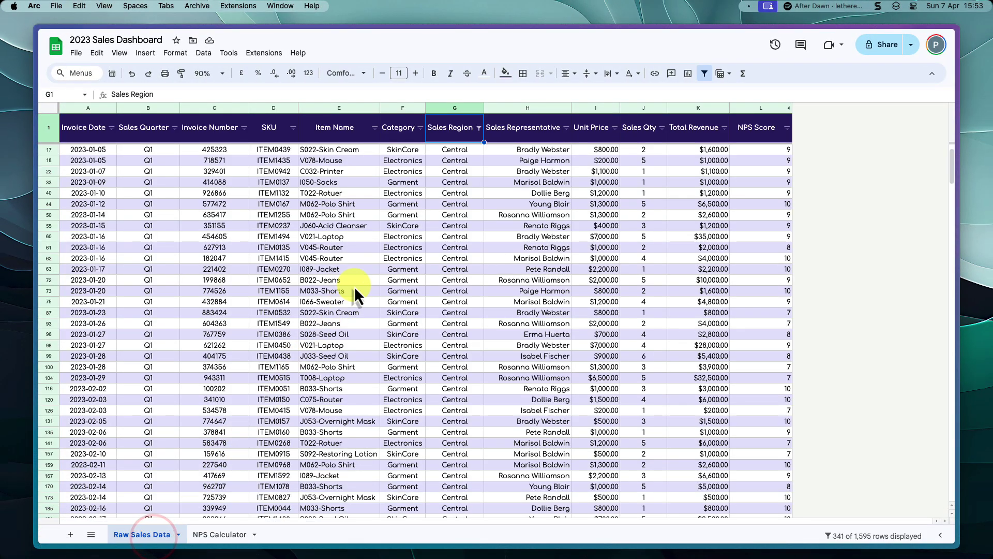
pyautogui.click(478, 129)
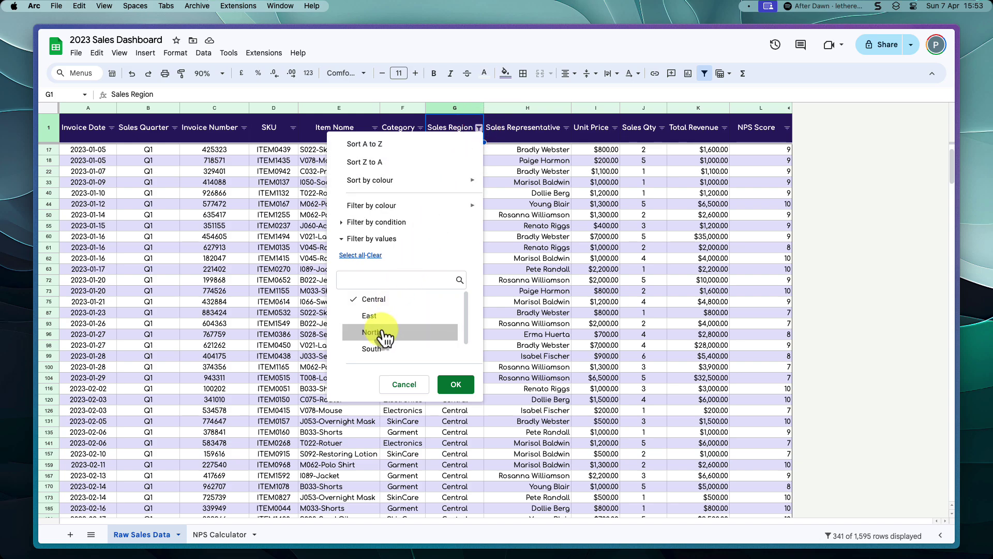
pyautogui.click(380, 301)
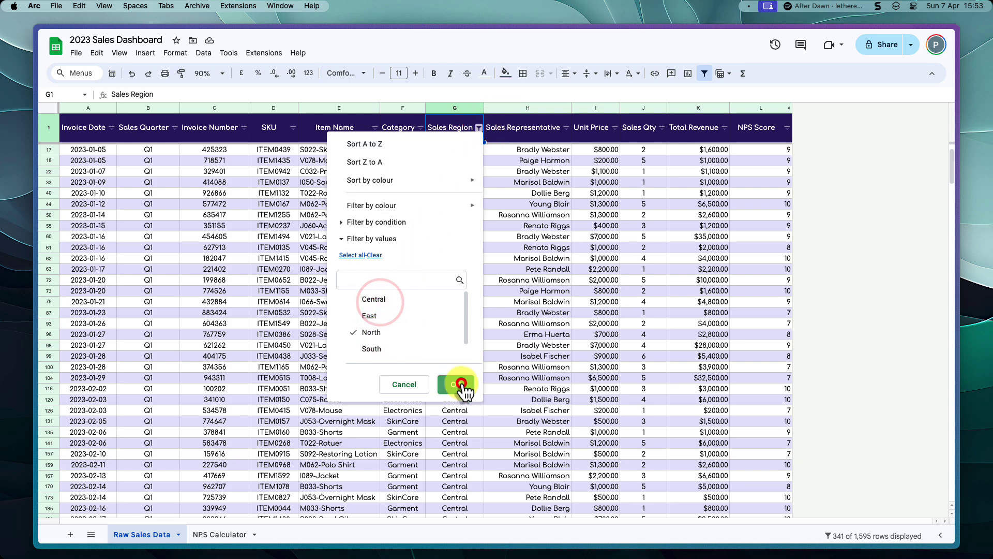
pyautogui.click(459, 384)
pyautogui.click(228, 535)
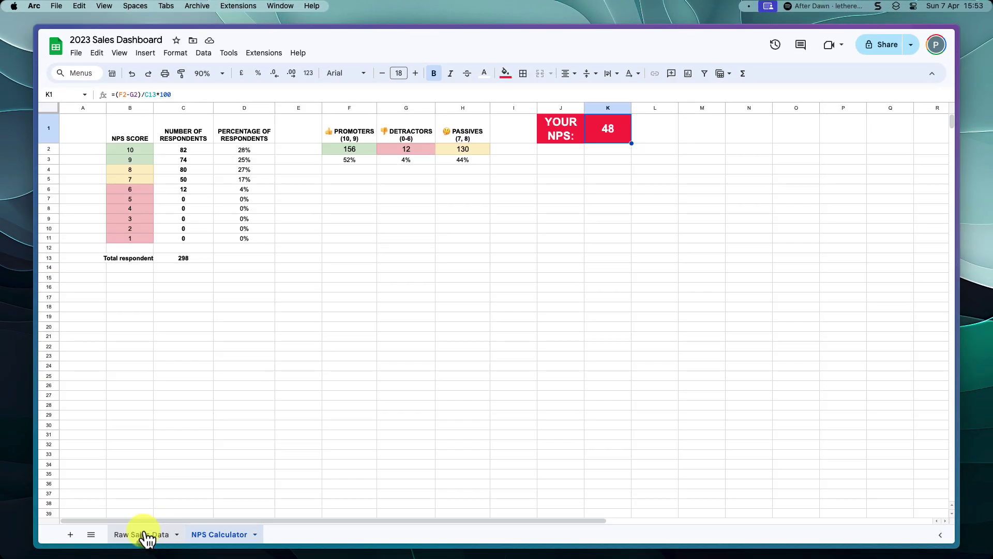
pyautogui.click(143, 534)
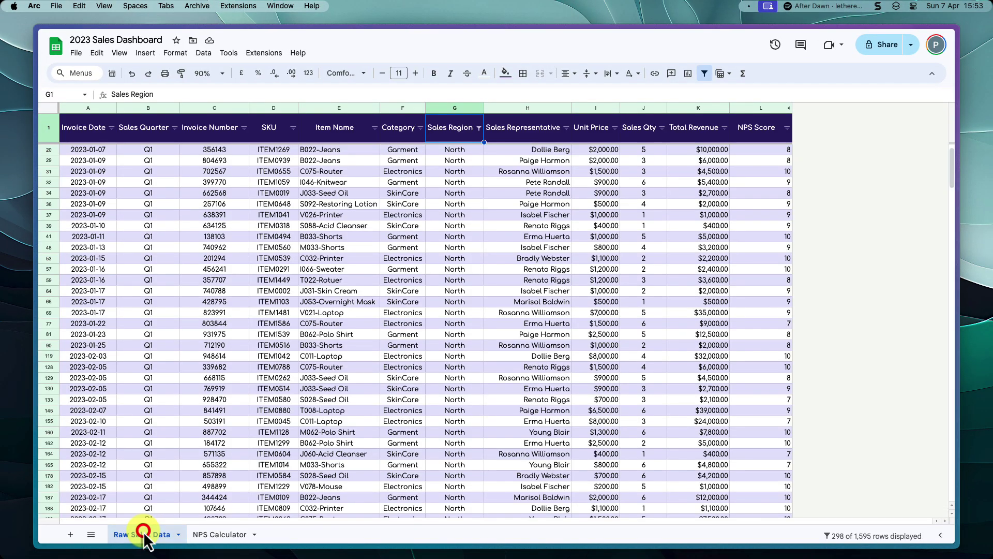
# Select all Sales Region values and confirm C2 shows 1,595 respondents with NPS 42.
pyautogui.click(478, 130)
pyautogui.click(352, 255)
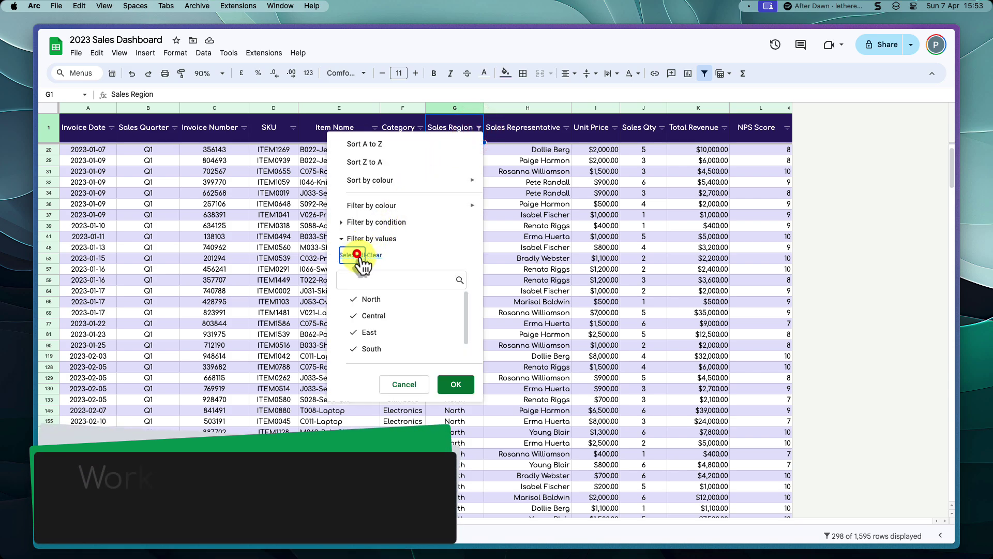
pyautogui.click(457, 384)
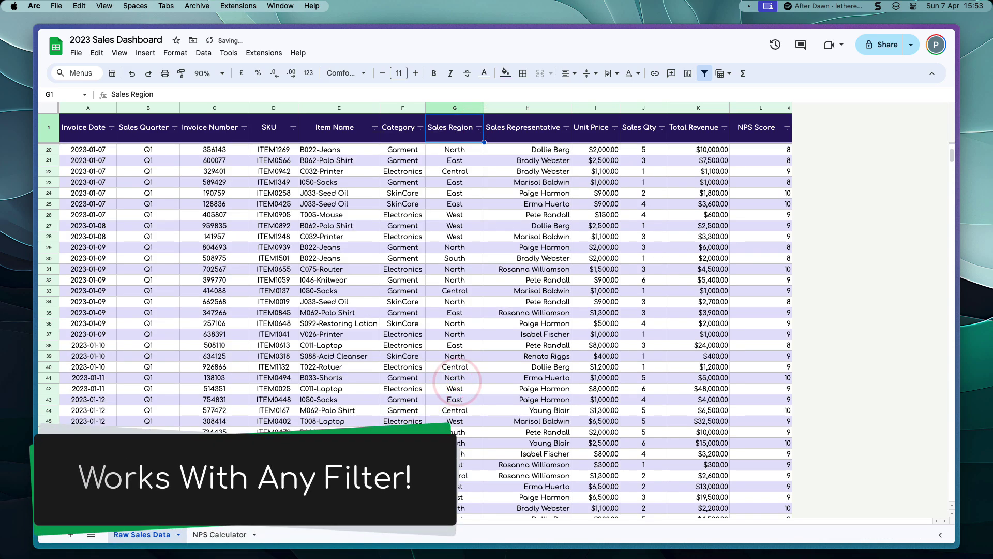
pyautogui.click(220, 535)
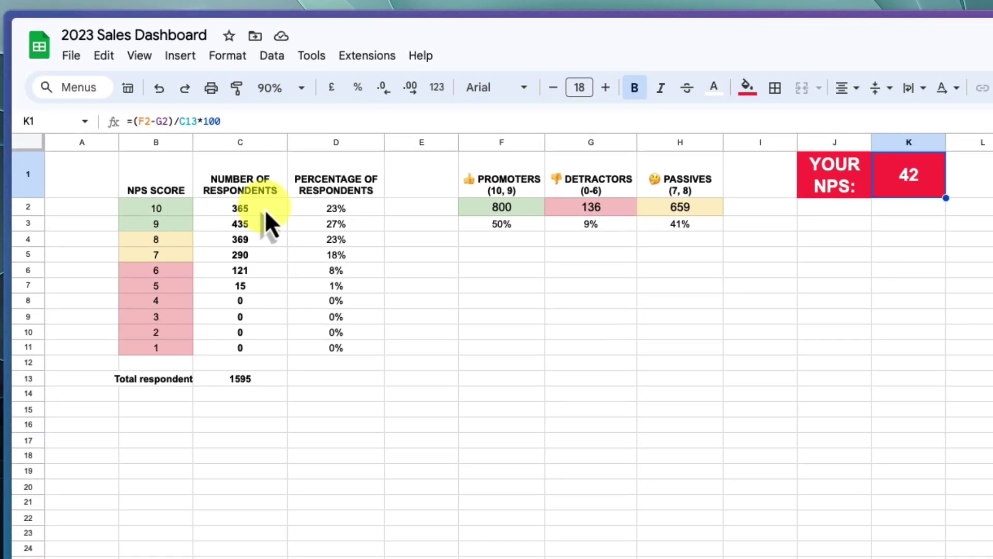
pyautogui.click(264, 209)
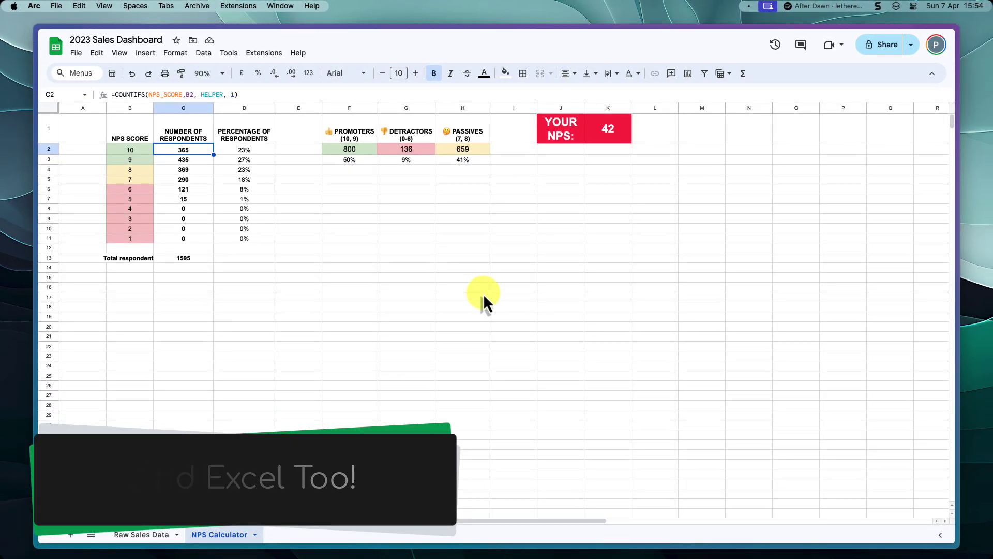
pyautogui.hotkey('ctrl', 'Left')
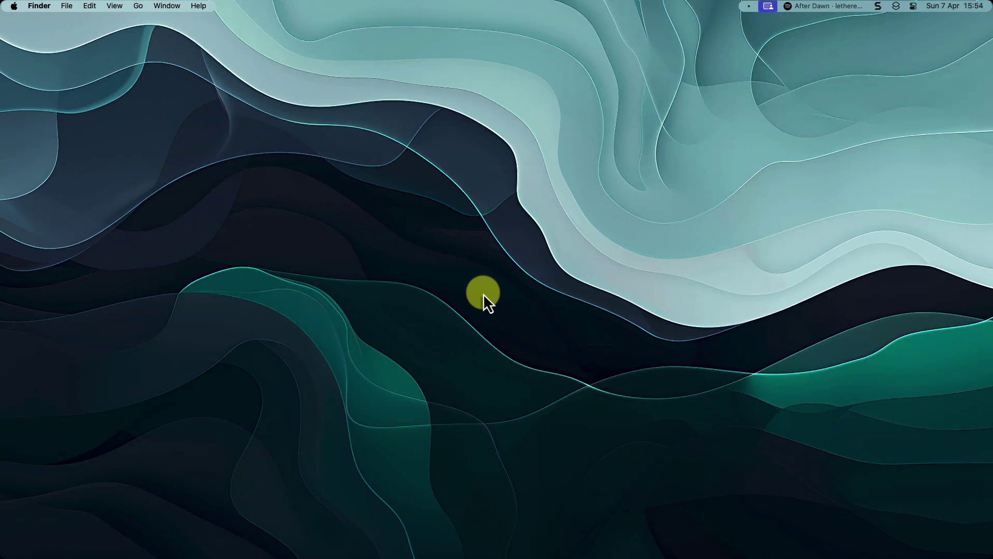